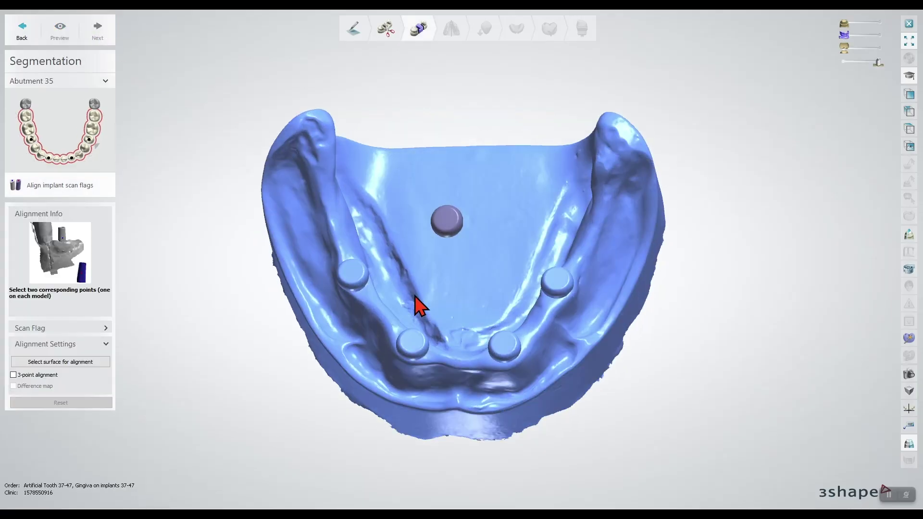
# - Align the scan flag to its implant with a pair of matching points
pyautogui.scroll(3, 396, 186)
pyautogui.scroll(3, 396, 182)
pyautogui.click(392, 174)
pyautogui.click(702, 399)
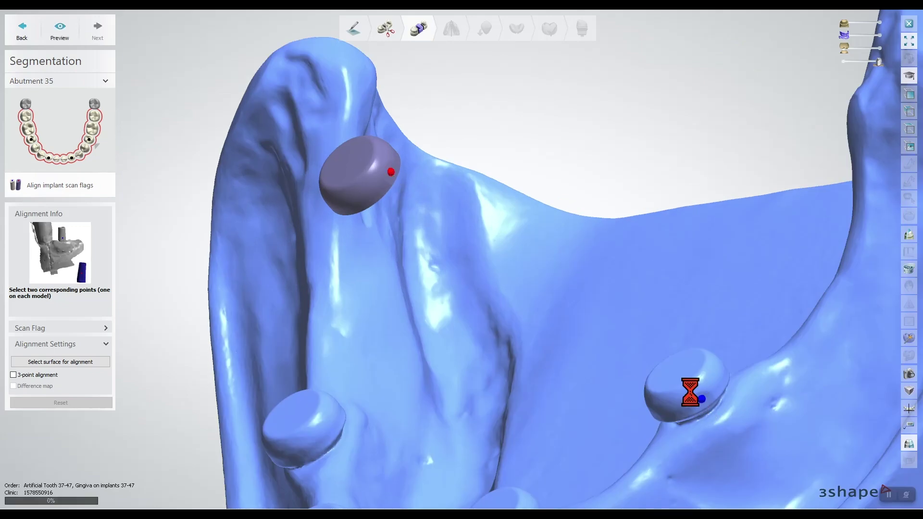
pyautogui.scroll(-5, 646, 375)
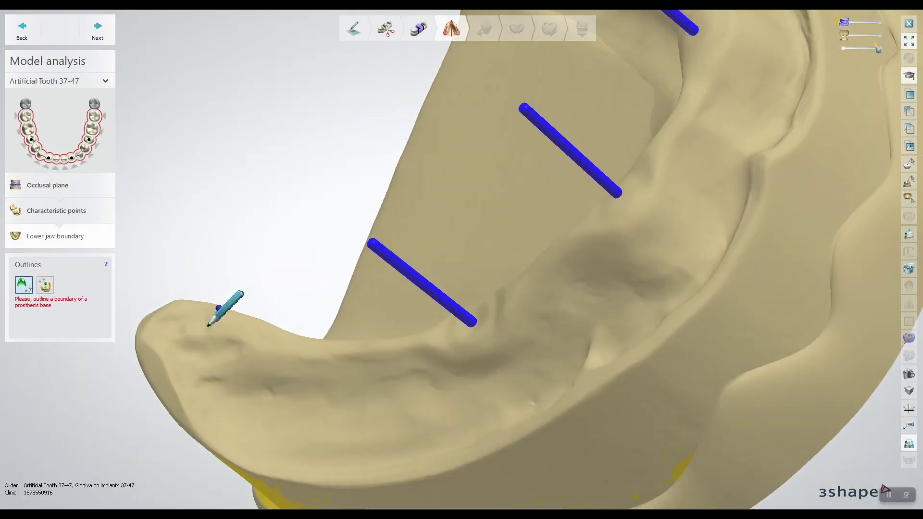
# - Trace the denture base outline, adjust a lower back tooth, and fade in the pink gingiva
pyautogui.moveTo(216, 374)
pyautogui.mouseDown()
pyautogui.moveTo(312, 428)
pyautogui.moveTo(409, 434)
pyautogui.moveTo(529, 396)
pyautogui.mouseUp()
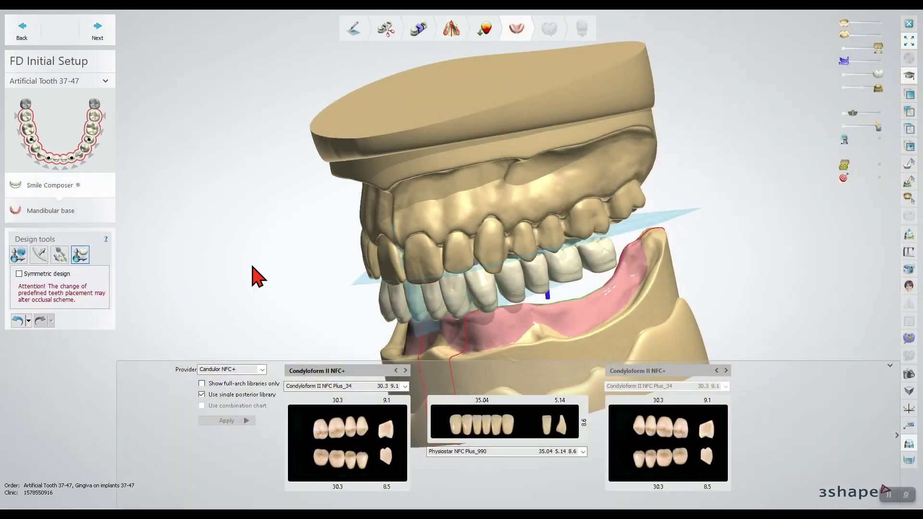
pyautogui.click(60, 255)
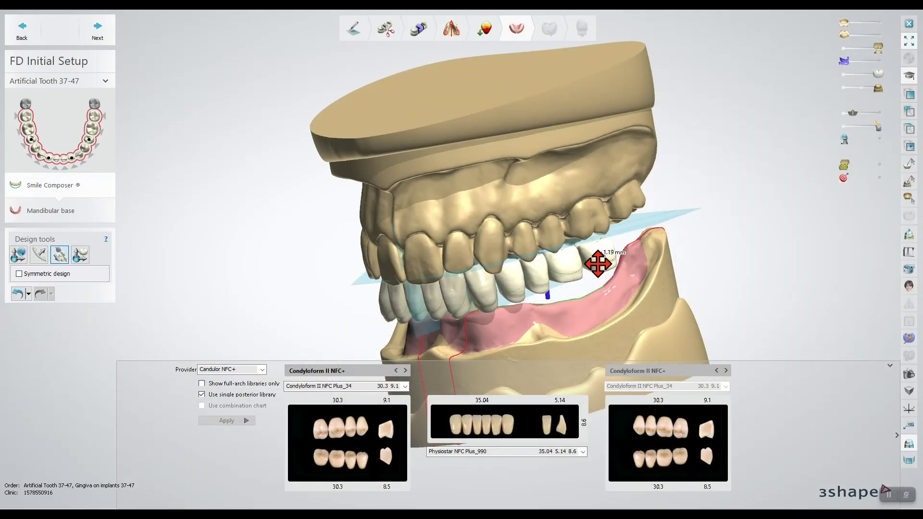
pyautogui.moveTo(599, 261); pyautogui.dragTo(612, 282, button='right')
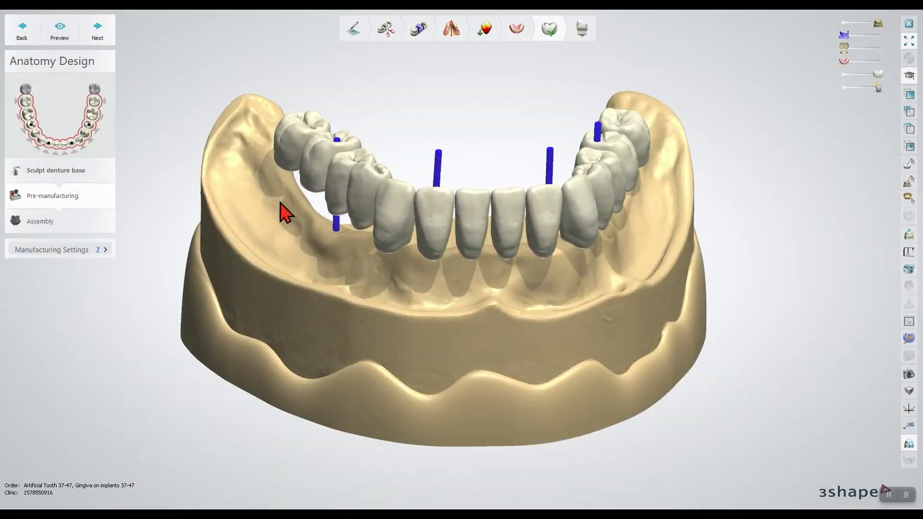
pyautogui.moveTo(844, 64); pyautogui.dragTo(888, 62)
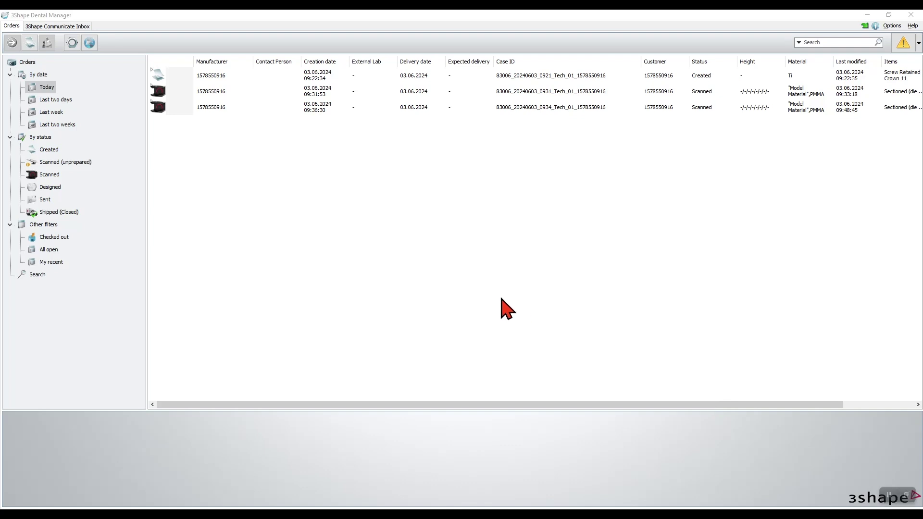
# - Create a new DentalDesigner 2023 order with a Digital impression object type and an antagonist scan
pyautogui.click(31, 47)
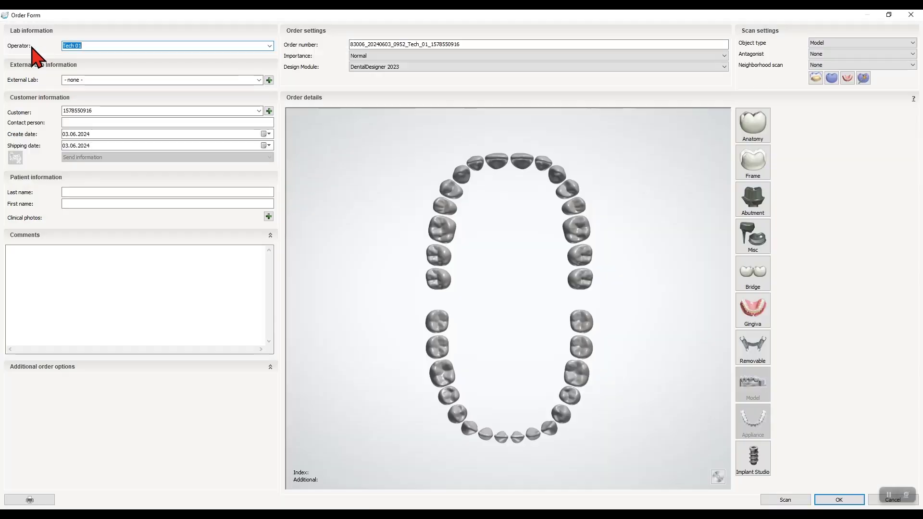
pyautogui.click(403, 68)
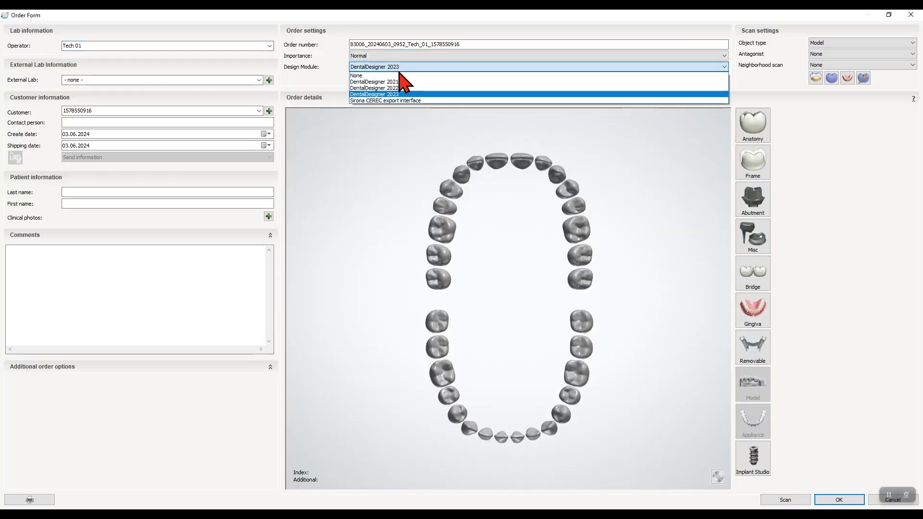
pyautogui.click(403, 95)
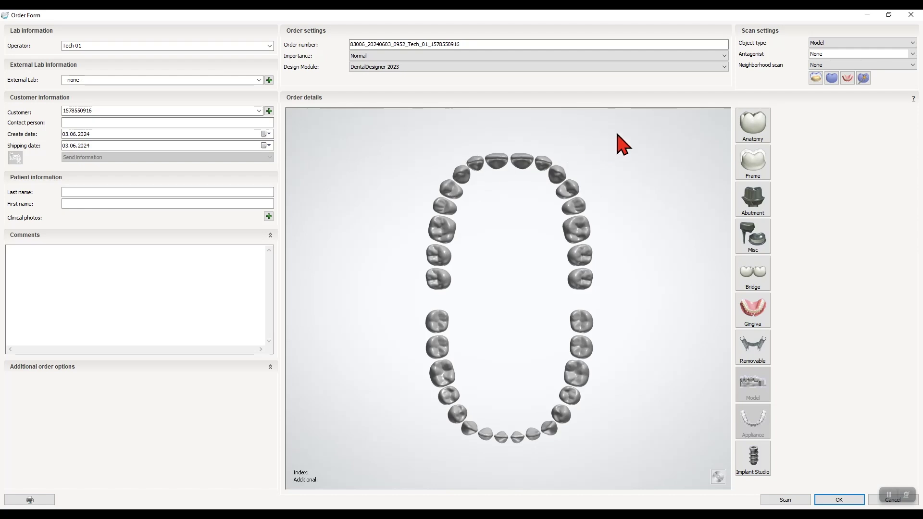
pyautogui.click(839, 43)
pyautogui.click(840, 52)
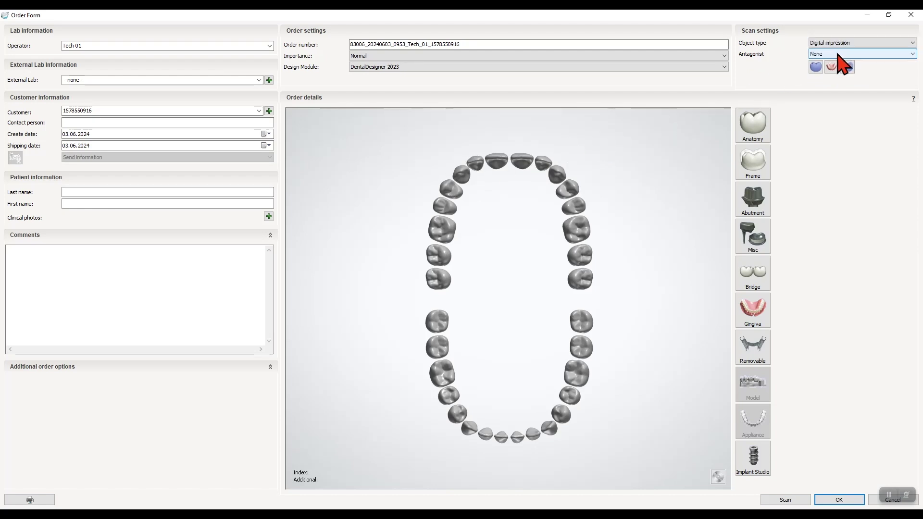
pyautogui.click(858, 77)
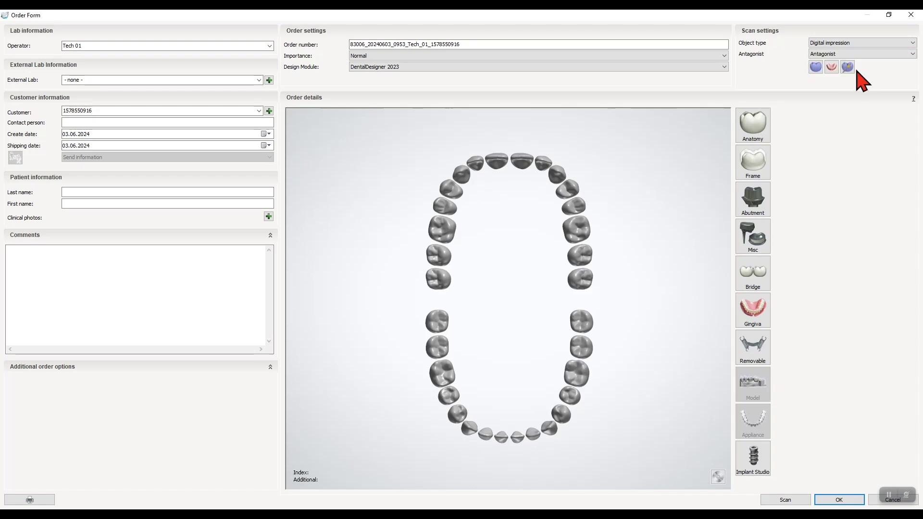
# - Mark the four lower implant positions as abutments
pyautogui.click(450, 396)
pyautogui.click(485, 435)
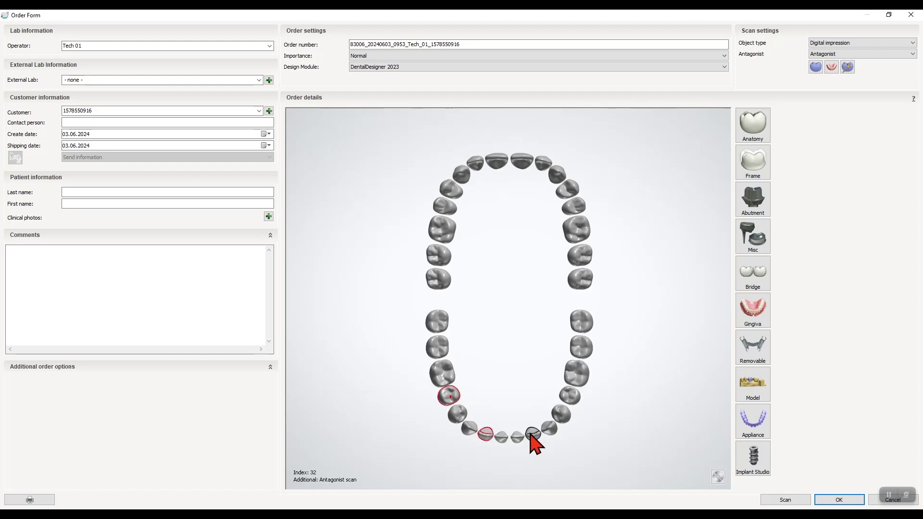
pyautogui.click(532, 435)
pyautogui.click(569, 397)
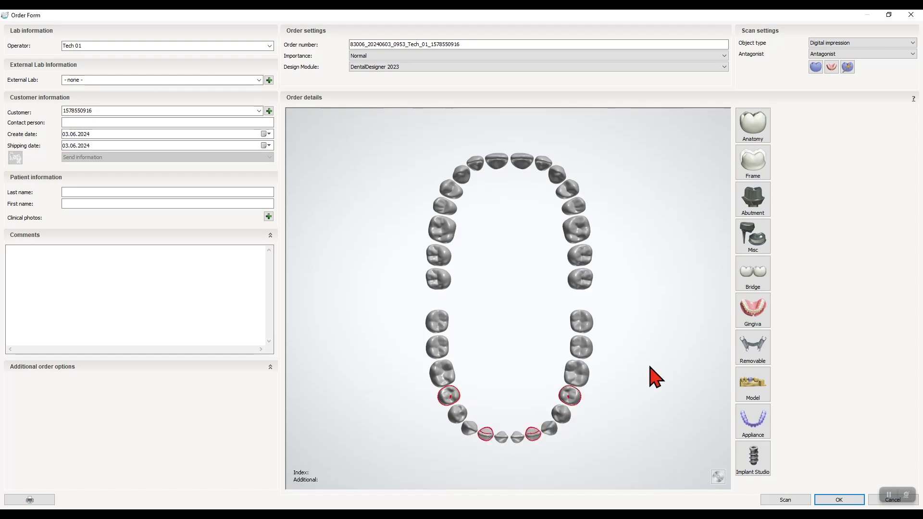
pyautogui.click(750, 199)
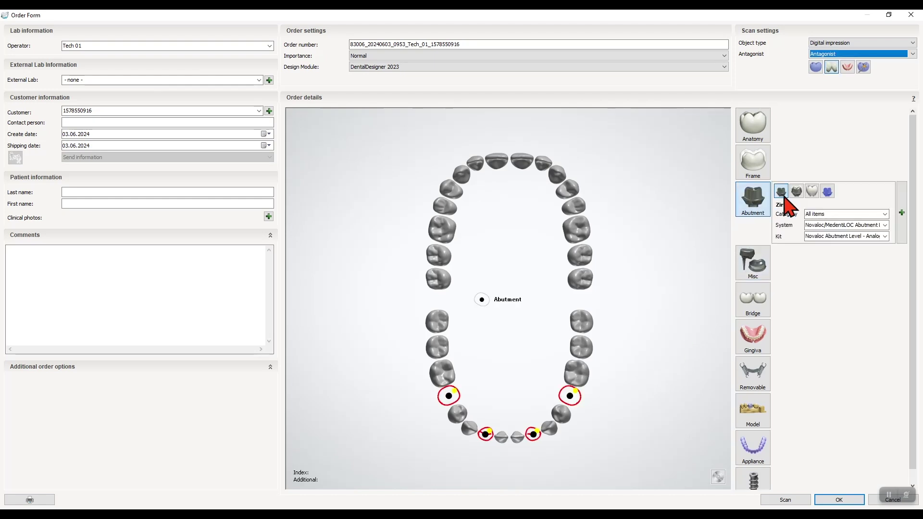
# - Set the abutments to Novaloc/MedentiLOC with the screwed analog kit in PMMA
pyautogui.click(885, 225)
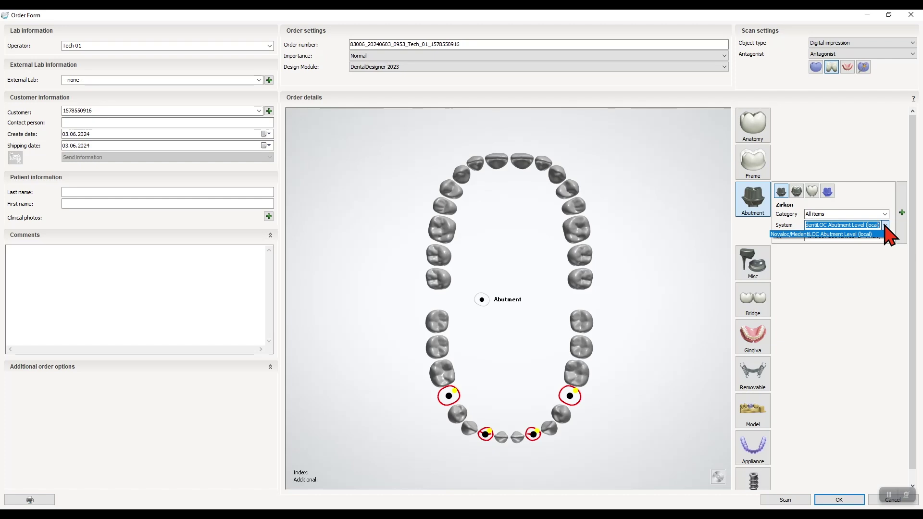
pyautogui.click(879, 234)
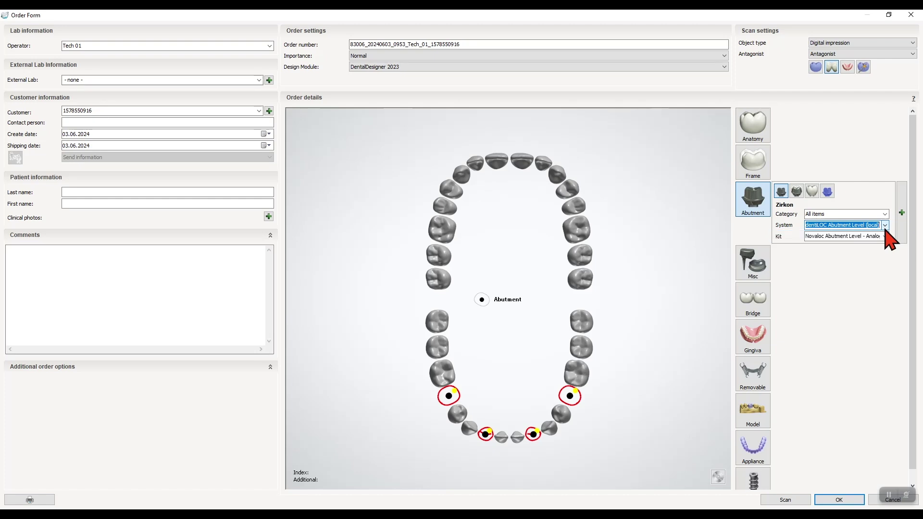
pyautogui.click(885, 236)
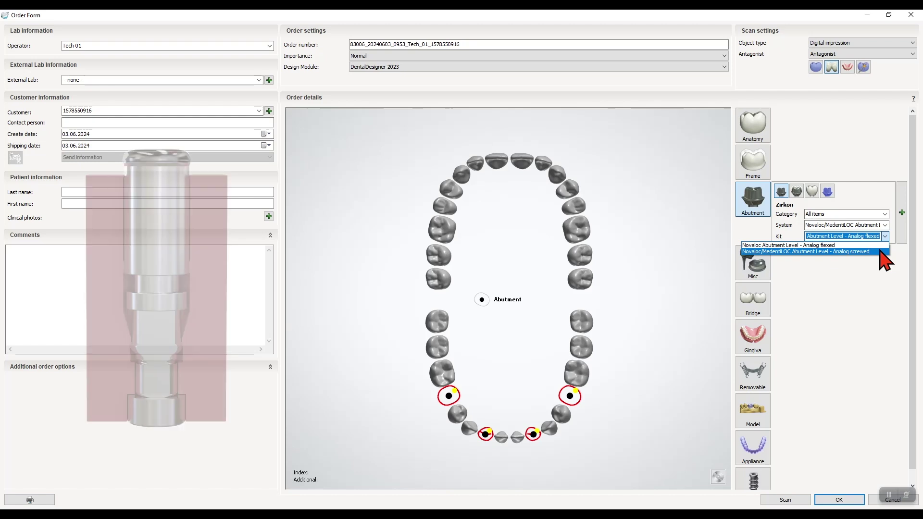
pyautogui.click(879, 250)
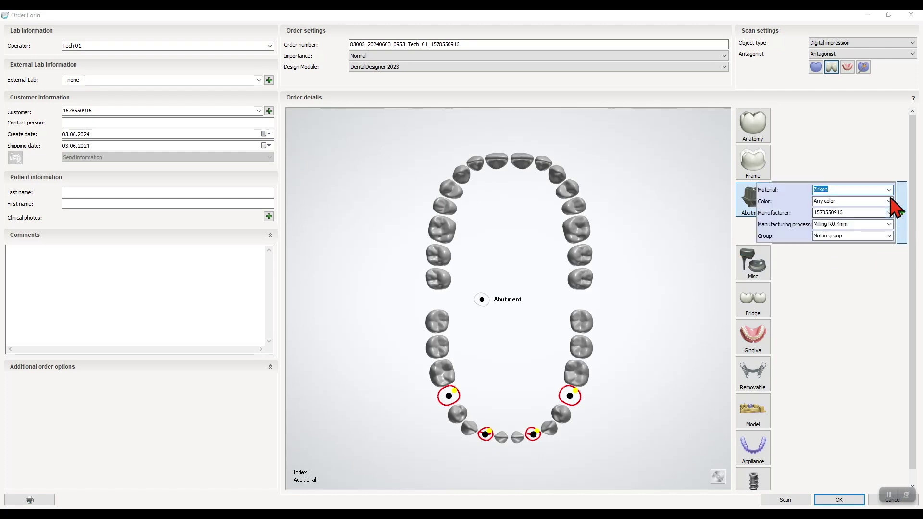
pyautogui.click(890, 189)
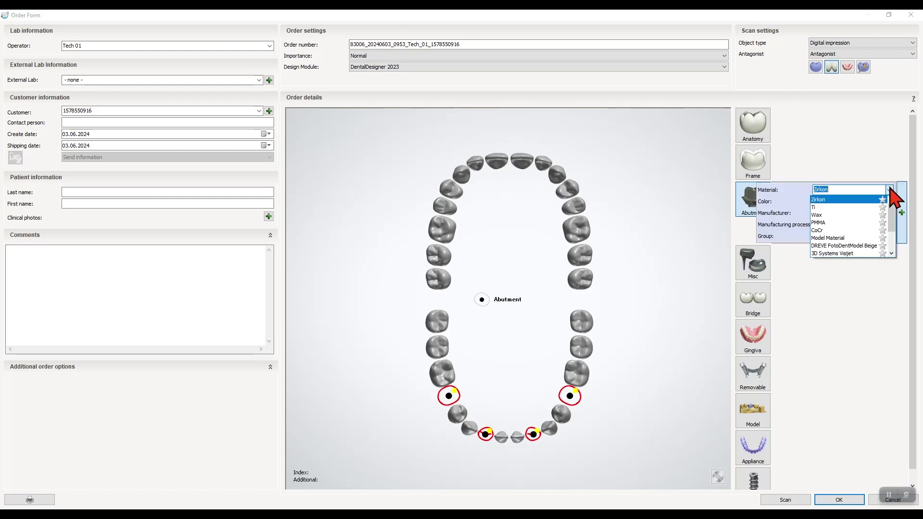
pyautogui.click(874, 222)
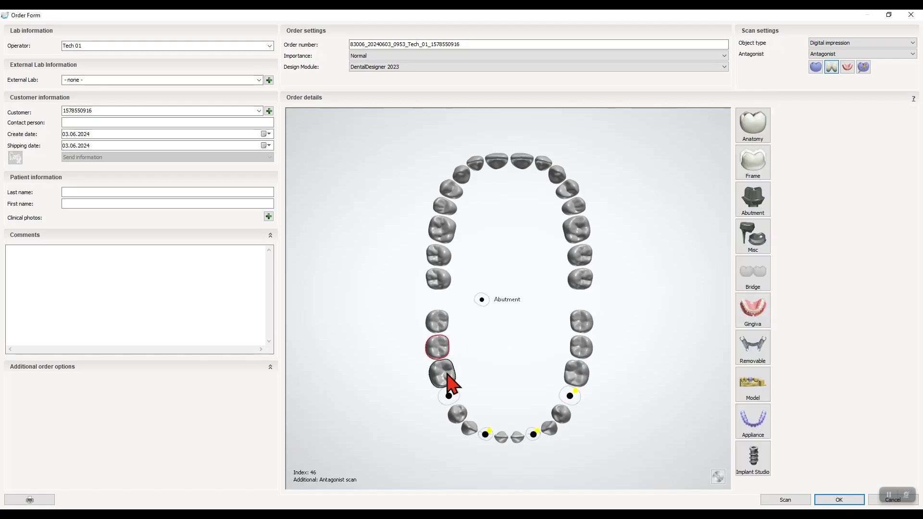
pyautogui.moveTo(449, 382)
pyautogui.mouseDown()
pyautogui.moveTo(469, 432)
pyautogui.moveTo(519, 441)
pyautogui.moveTo(558, 427)
pyautogui.moveTo(582, 348)
pyautogui.mouseUp()
# - Make the selected lower teeth PMMA artificial denture teeth
pyautogui.click(754, 126)
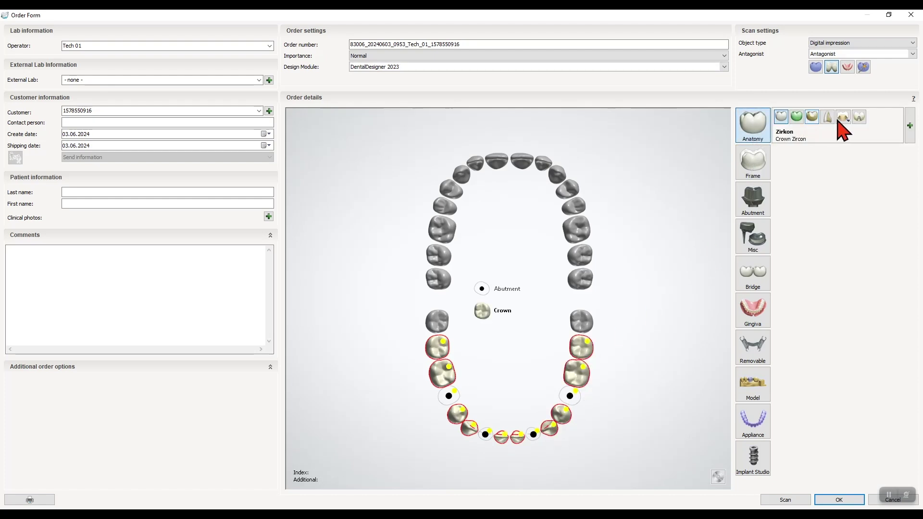
pyautogui.click(861, 118)
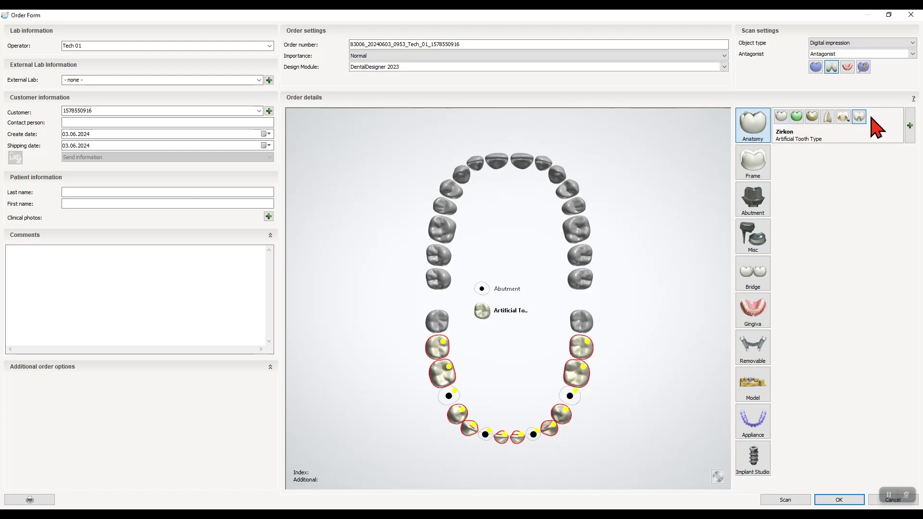
pyautogui.click(911, 126)
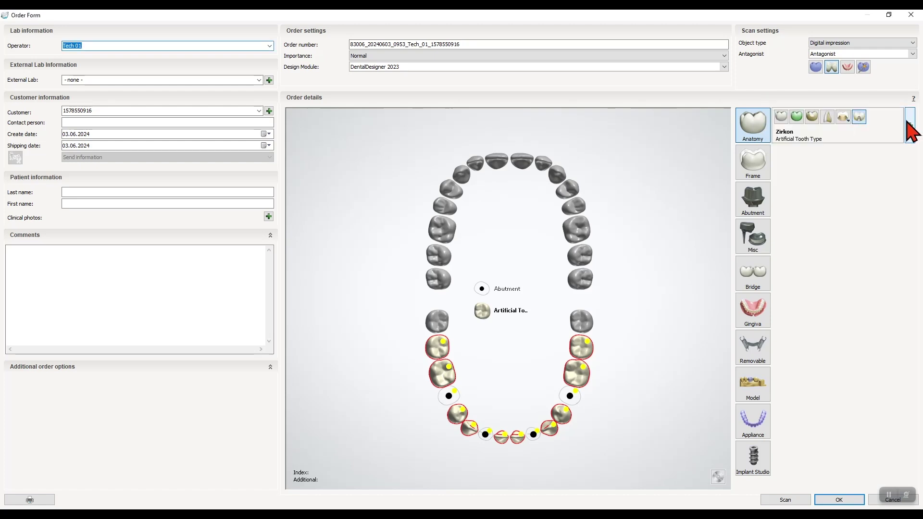
pyautogui.click(910, 128)
pyautogui.click(890, 100)
pyautogui.click(846, 140)
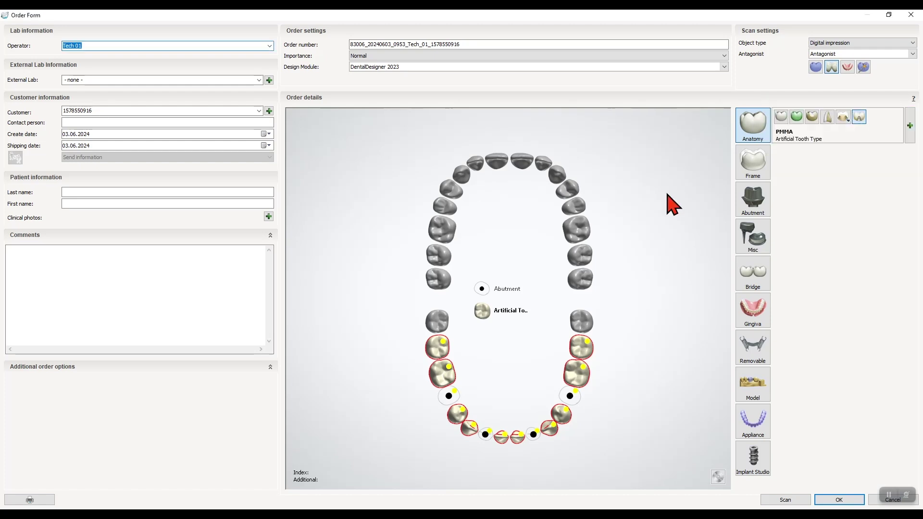
pyautogui.click(672, 204)
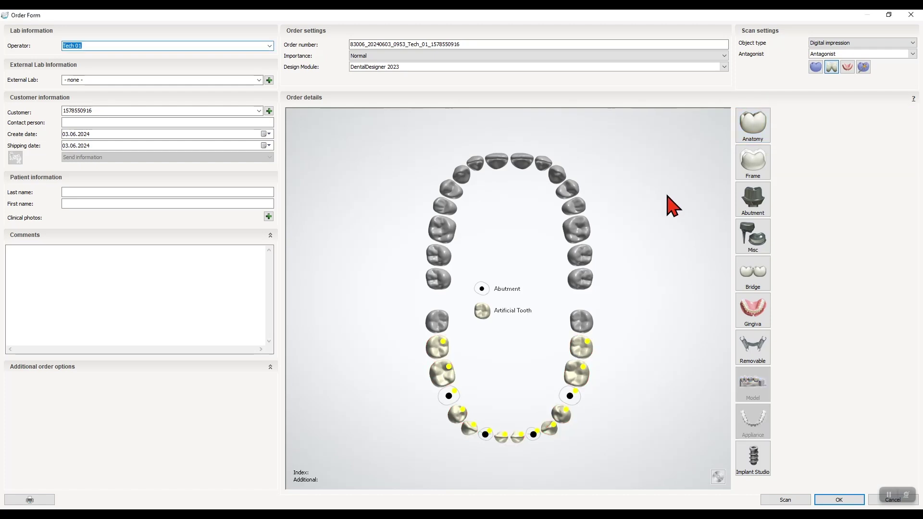
# - Give positions 46, 42 and 36 an anatomic restoration in PMMA
pyautogui.click(448, 395)
pyautogui.click(485, 434)
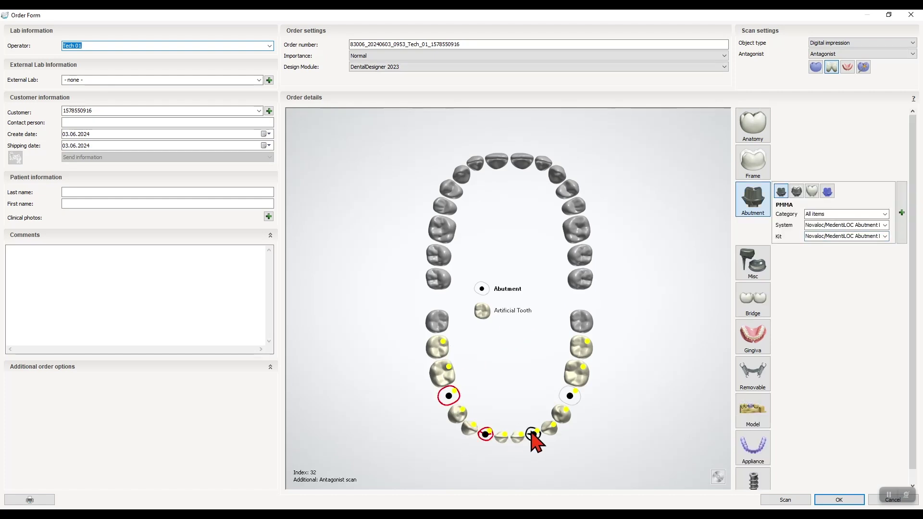
pyautogui.click(572, 398)
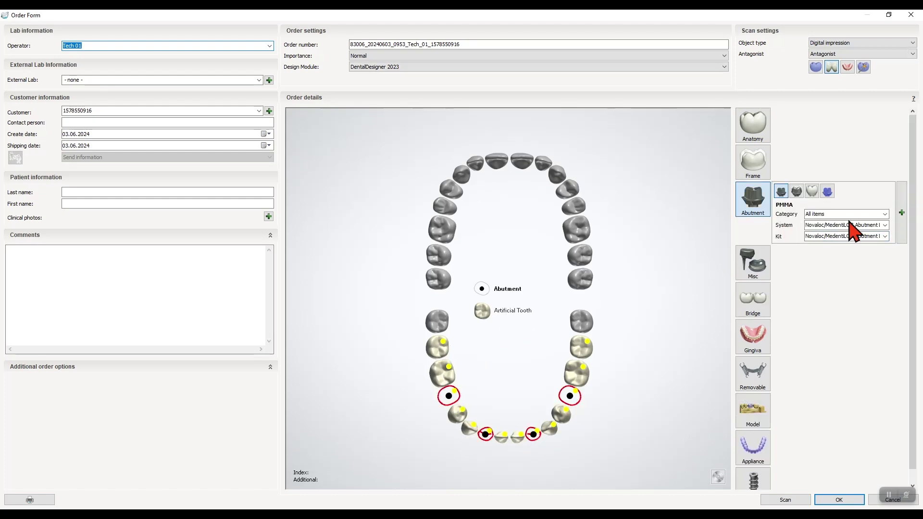
pyautogui.click(755, 126)
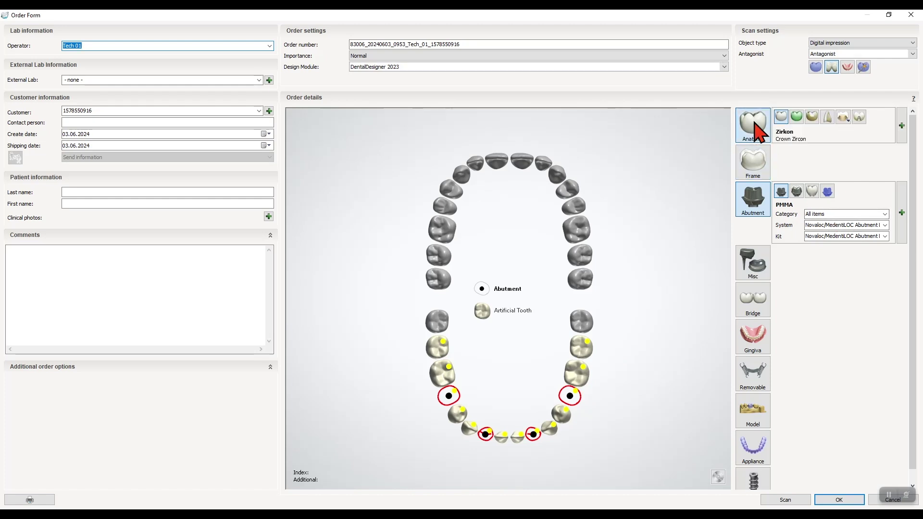
pyautogui.click(870, 121)
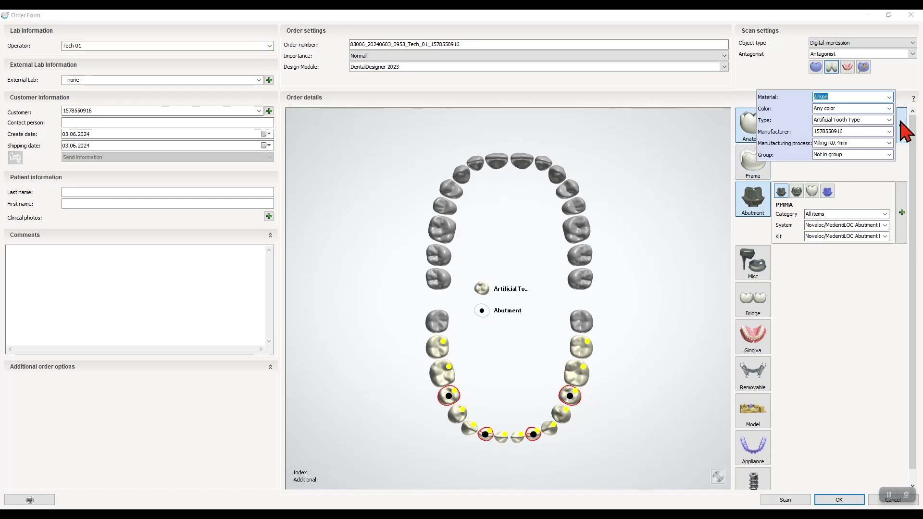
pyautogui.click(887, 97)
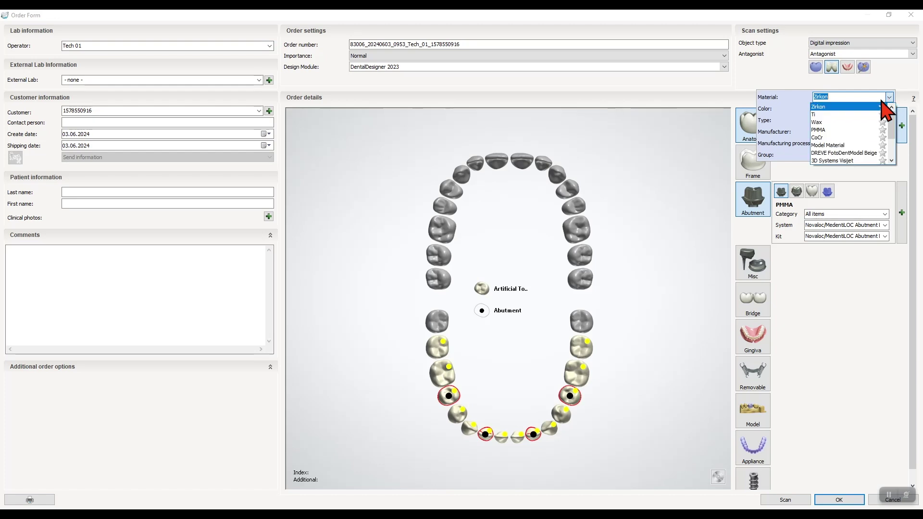
pyautogui.click(870, 130)
pyautogui.moveTo(752, 200)
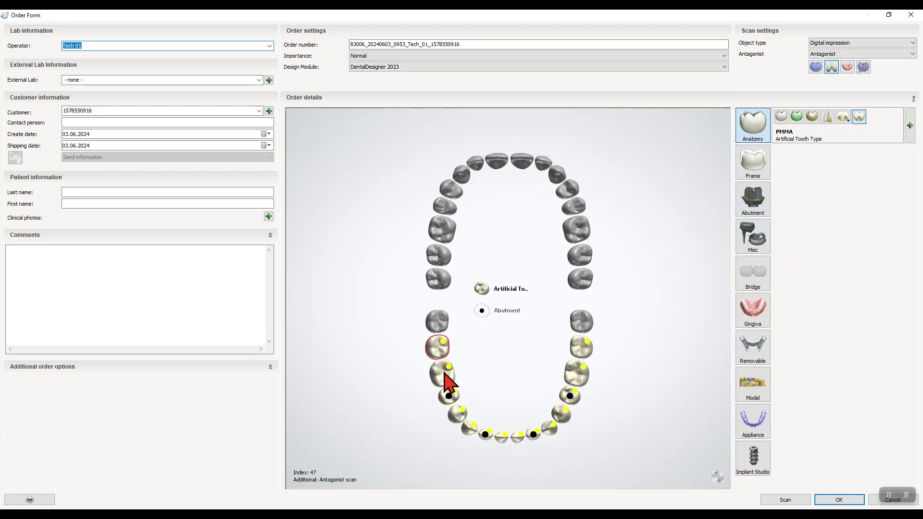
# - Add pink gingiva over the lower teeth from 46 to 35
pyautogui.moveTo(450, 382)
pyautogui.mouseDown()
pyautogui.moveTo(461, 423)
pyautogui.moveTo(533, 437)
pyautogui.moveTo(576, 402)
pyautogui.moveTo(601, 342)
pyautogui.mouseUp()
pyautogui.click(763, 310)
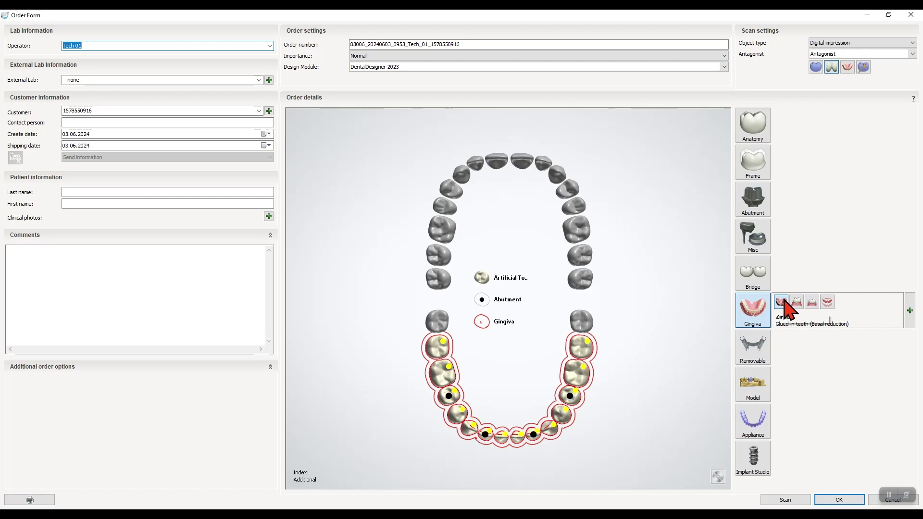
pyautogui.click(697, 347)
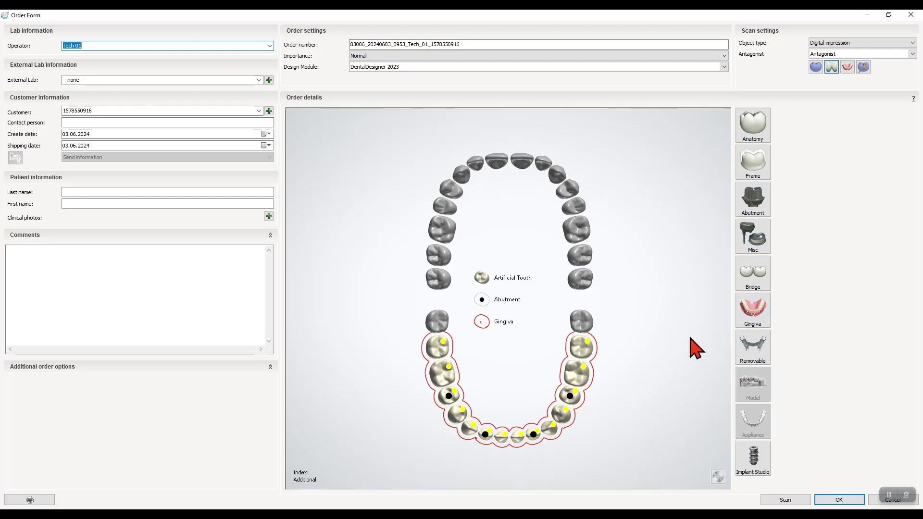
# - Add a model on tooth 48 and save order 0953 to the order list
pyautogui.click(438, 324)
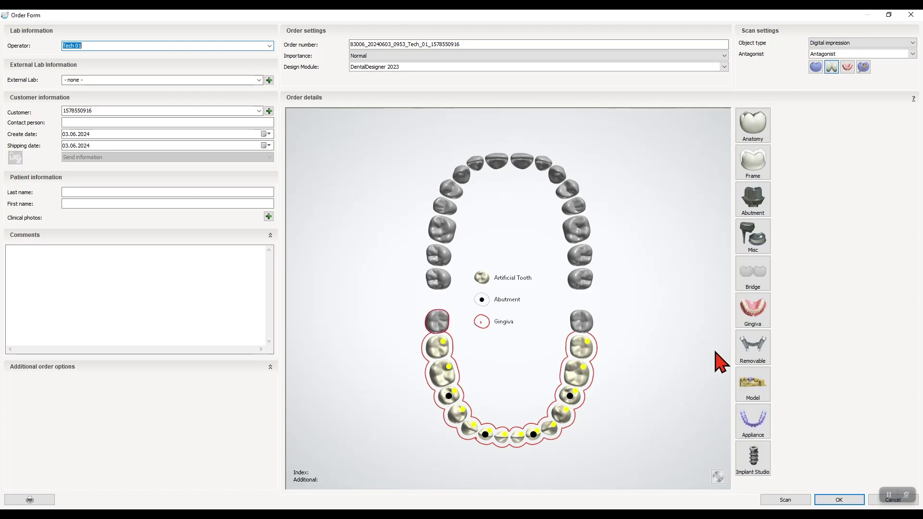
pyautogui.click(753, 387)
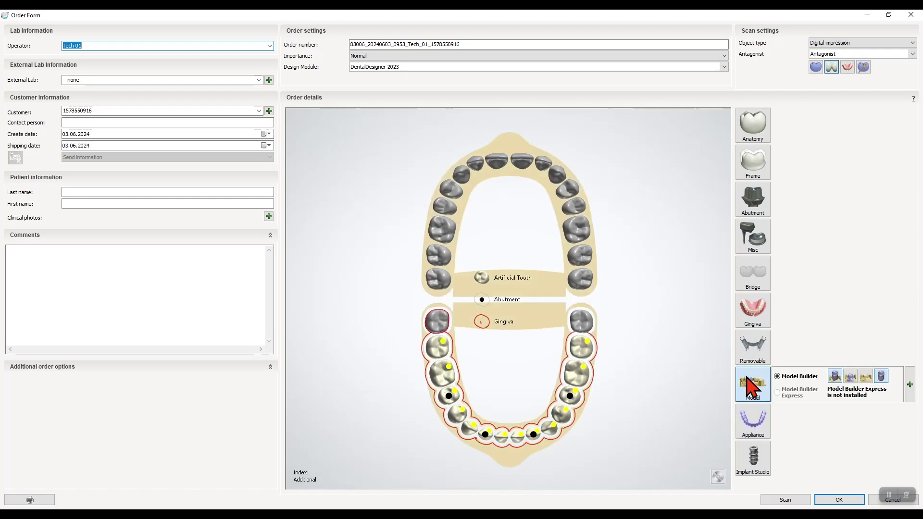
pyautogui.click(686, 368)
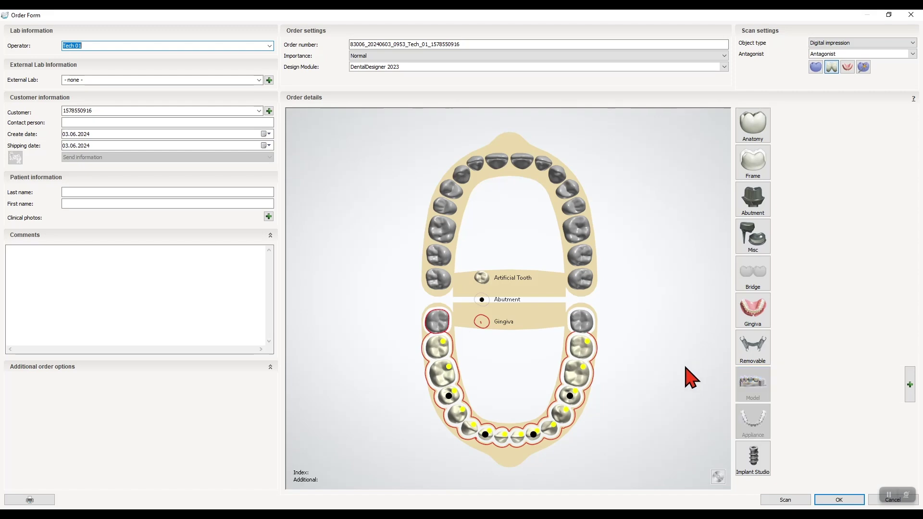
pyautogui.click(830, 498)
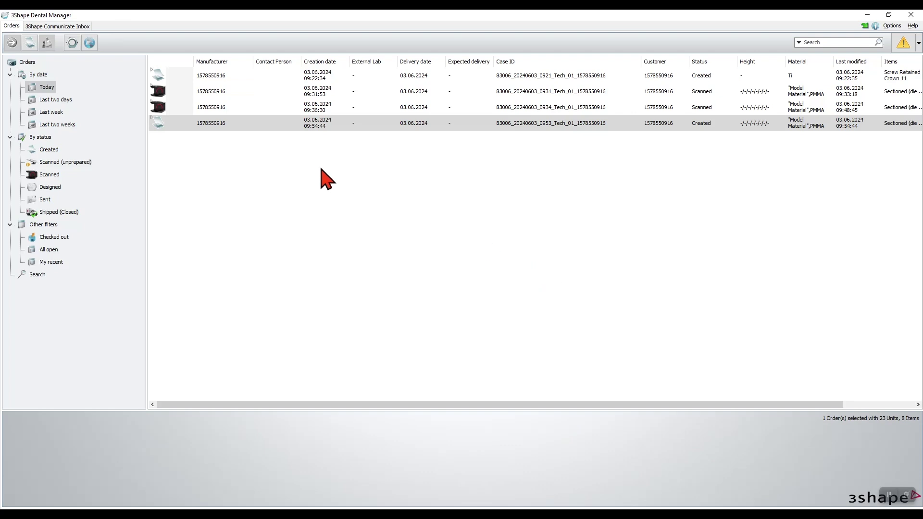
pyautogui.click(240, 126)
pyautogui.rightClick(239, 125)
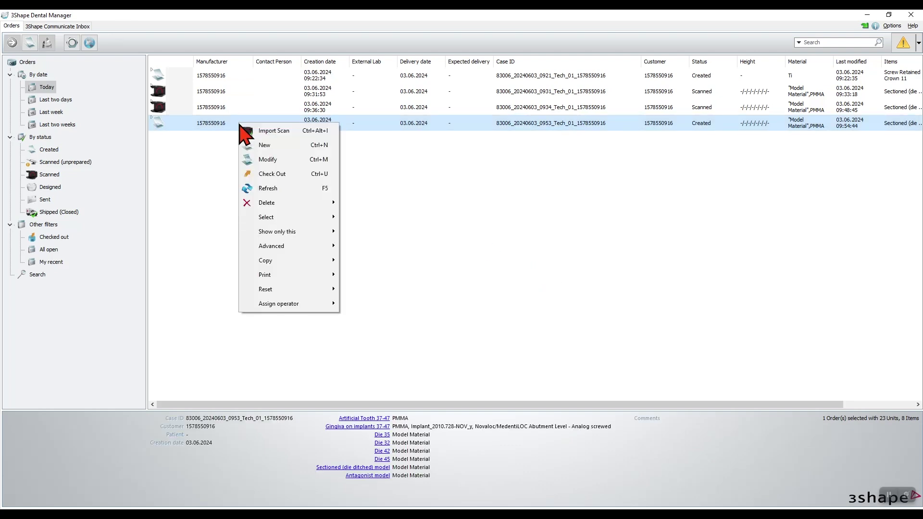
# - Import the gingiva, Novaloc_Antagonist.stl, WaxUp.stl and abutment scan files into order 0953
pyautogui.click(275, 129)
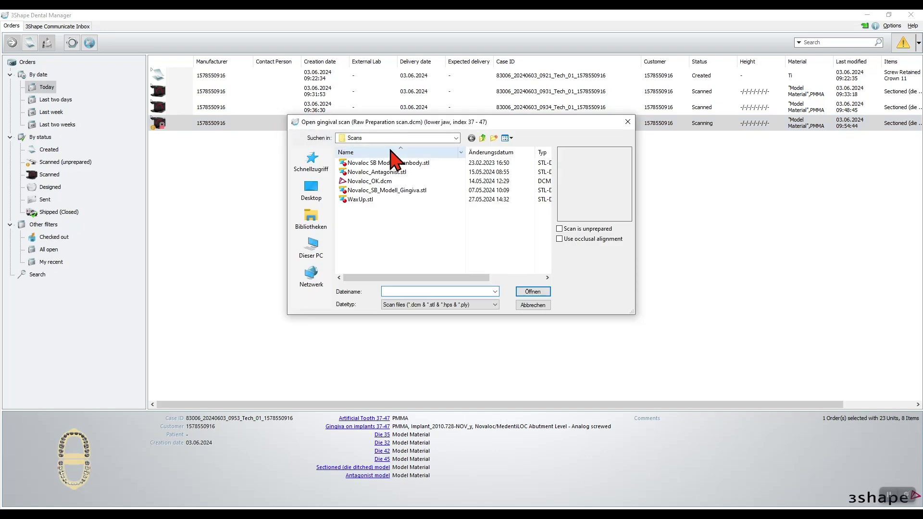
pyautogui.doubleClick(430, 191)
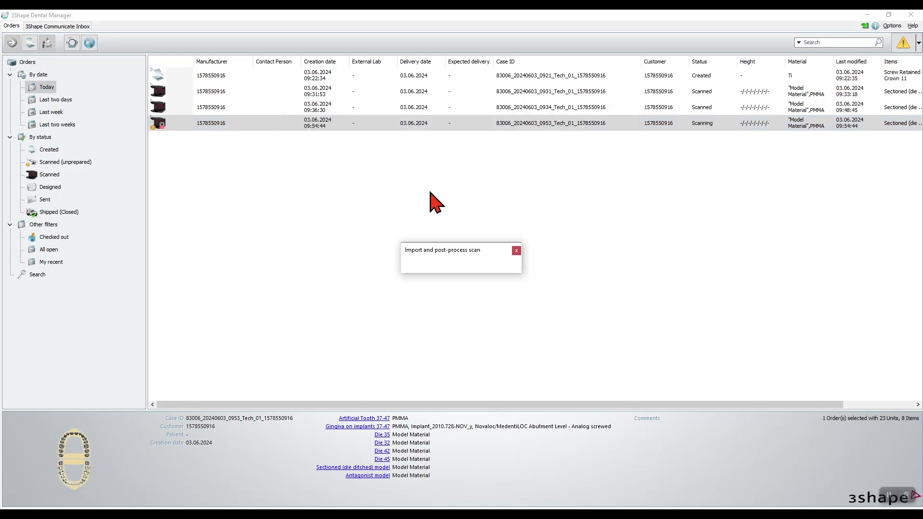
pyautogui.moveTo(388, 190)
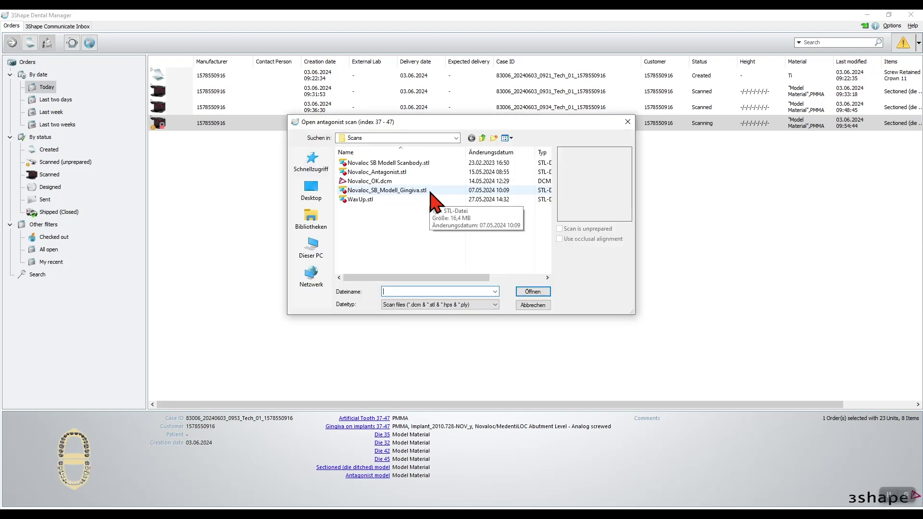
pyautogui.doubleClick(409, 173)
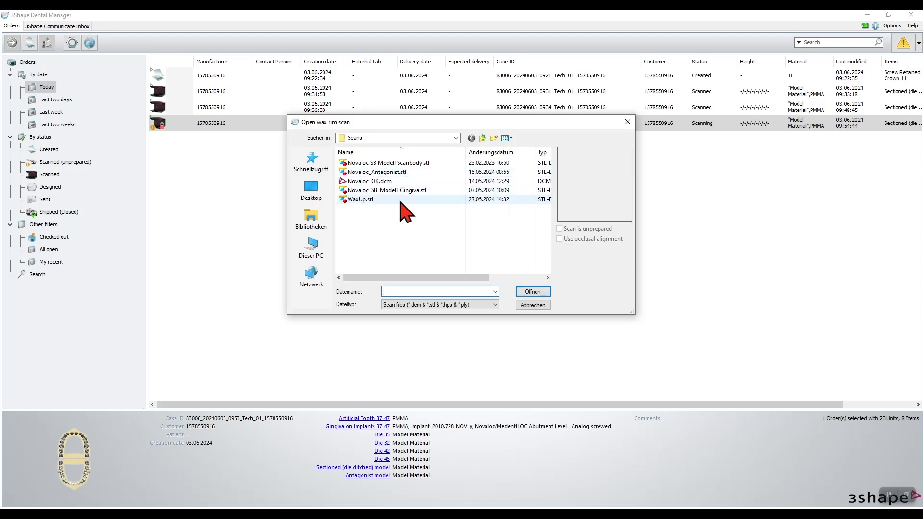
pyautogui.doubleClick(390, 199)
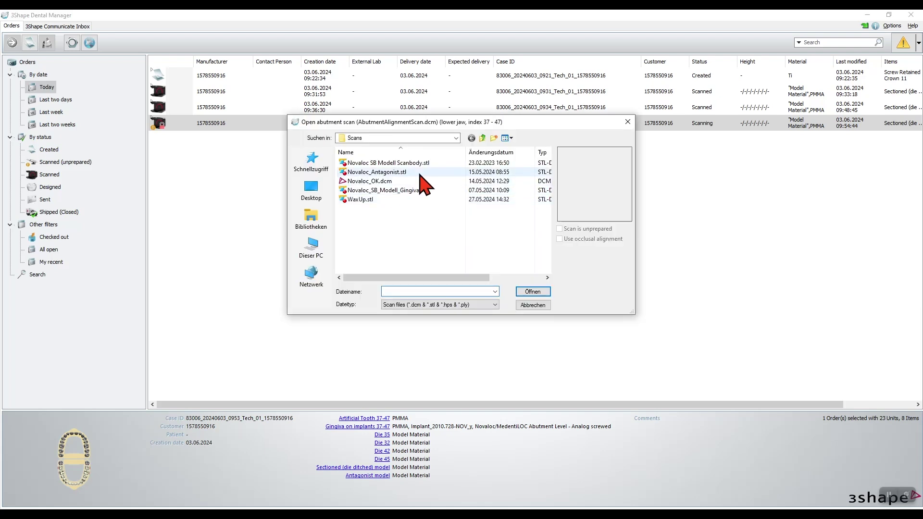
pyautogui.doubleClick(434, 163)
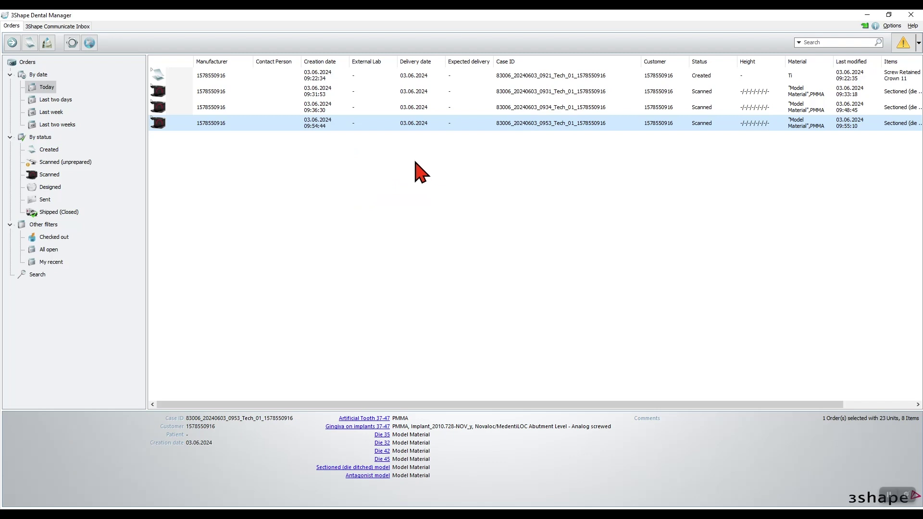
# - Open scanned order 0953 in Dental Designer and advance past the first preparation step
pyautogui.rightClick(245, 133)
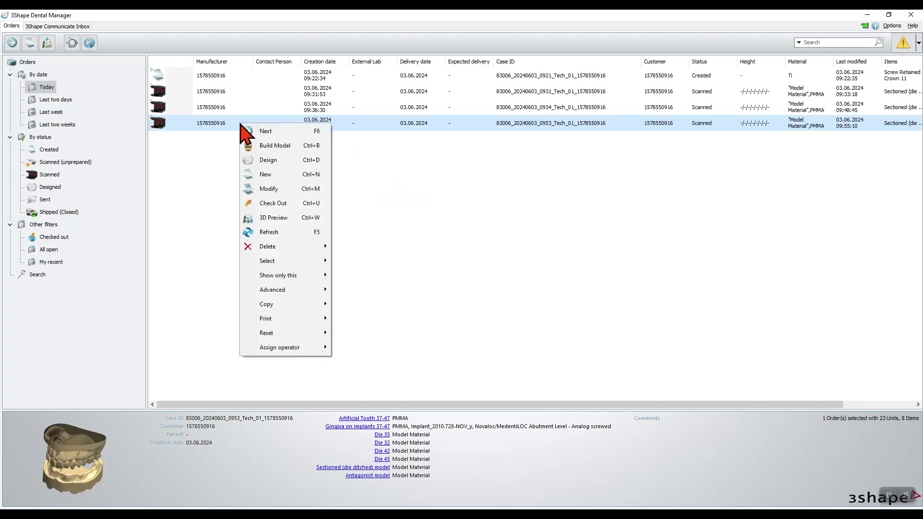
pyautogui.click(288, 167)
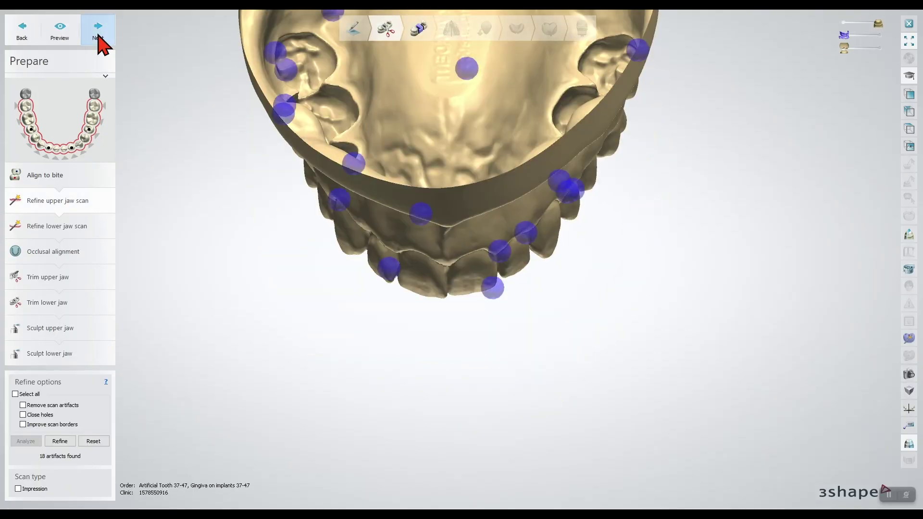
pyautogui.click(98, 34)
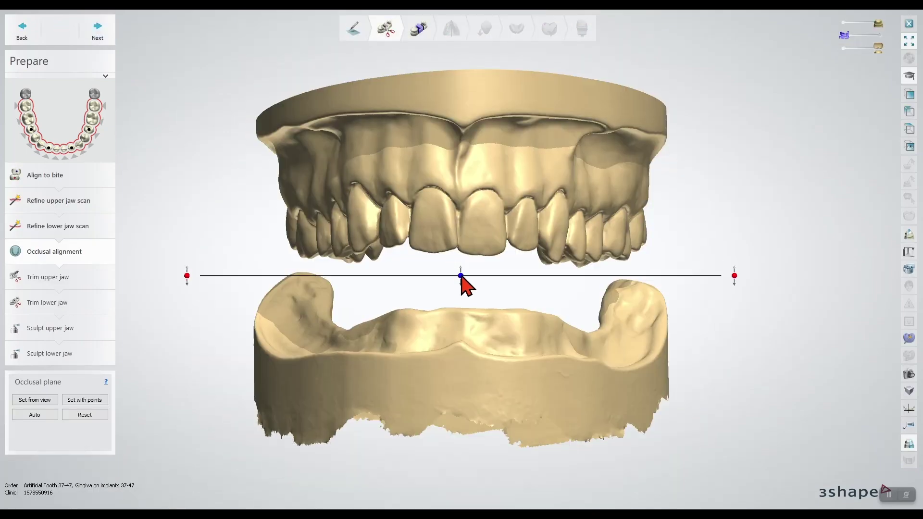
# - Raise the occlusal plane line between the jaws and verify it from side and top views
pyautogui.moveTo(461, 276); pyautogui.dragTo(460, 256)
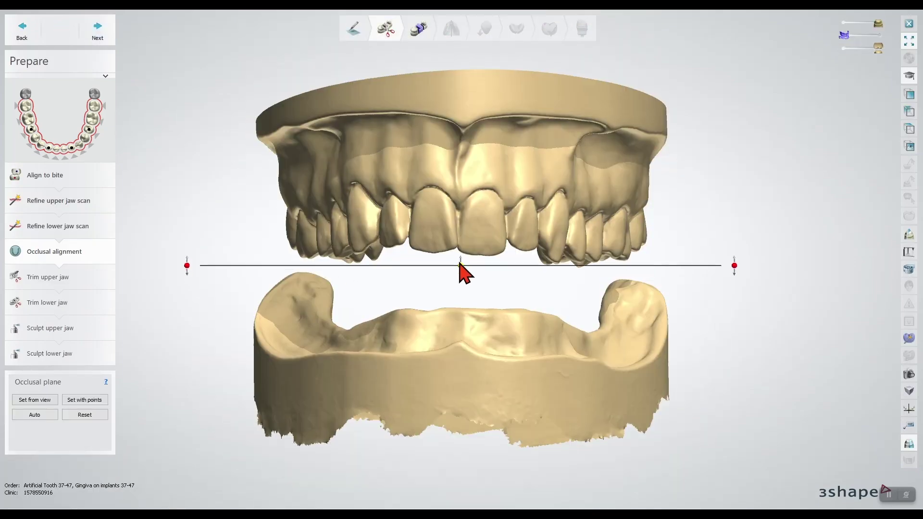
pyautogui.moveTo(822, 82); pyautogui.dragTo(509, 251, button='right')
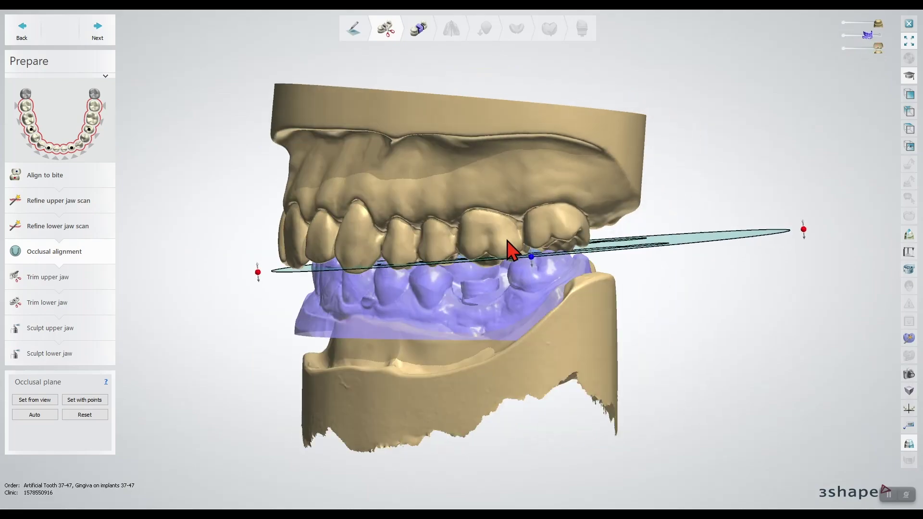
pyautogui.moveTo(849, 62)
pyautogui.mouseDown(button='right')
pyautogui.moveTo(546, 262)
pyautogui.moveTo(548, 241)
pyautogui.moveTo(818, 41)
pyautogui.mouseUp(button='right')
pyautogui.click(845, 46)
pyautogui.click(880, 48)
pyautogui.moveTo(883, 49)
pyautogui.mouseDown(button='right')
pyautogui.moveTo(651, 173)
pyautogui.moveTo(614, 325)
pyautogui.moveTo(515, 329)
pyautogui.moveTo(463, 368)
pyautogui.moveTo(494, 357)
pyautogui.mouseUp(button='right')
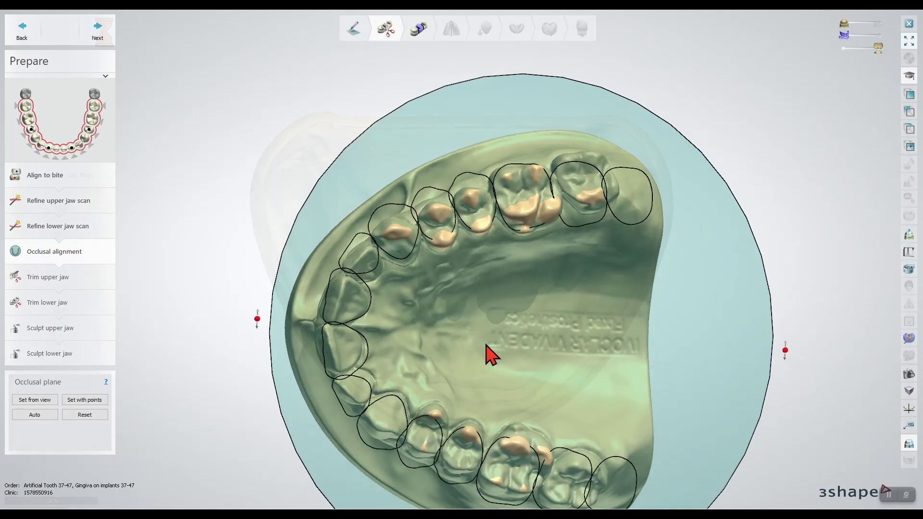
pyautogui.click(97, 29)
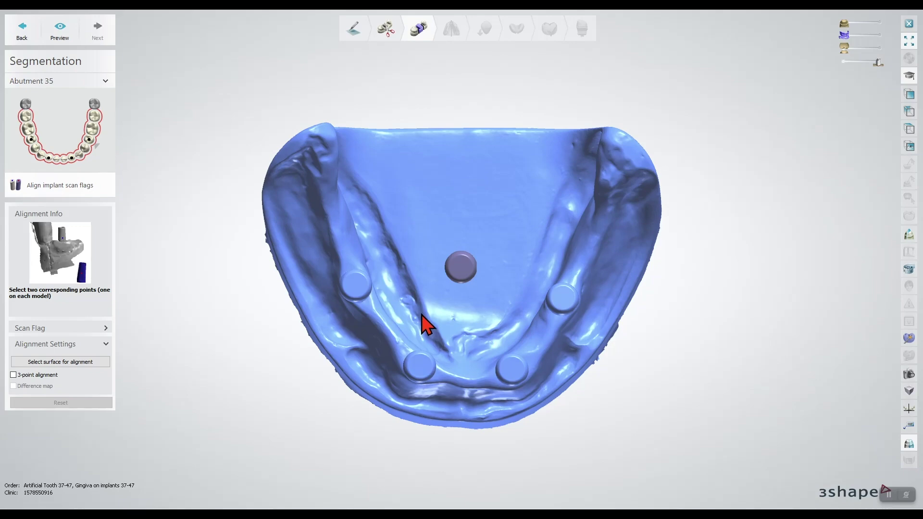
# - Align the remaining scan flags, including abutments 42 and 45, onto their implants with matching points
pyautogui.moveTo(422, 316)
pyautogui.mouseDown(button='right')
pyautogui.moveTo(404, 286)
pyautogui.moveTo(382, 283)
pyautogui.moveTo(390, 189)
pyautogui.mouseUp(button='right')
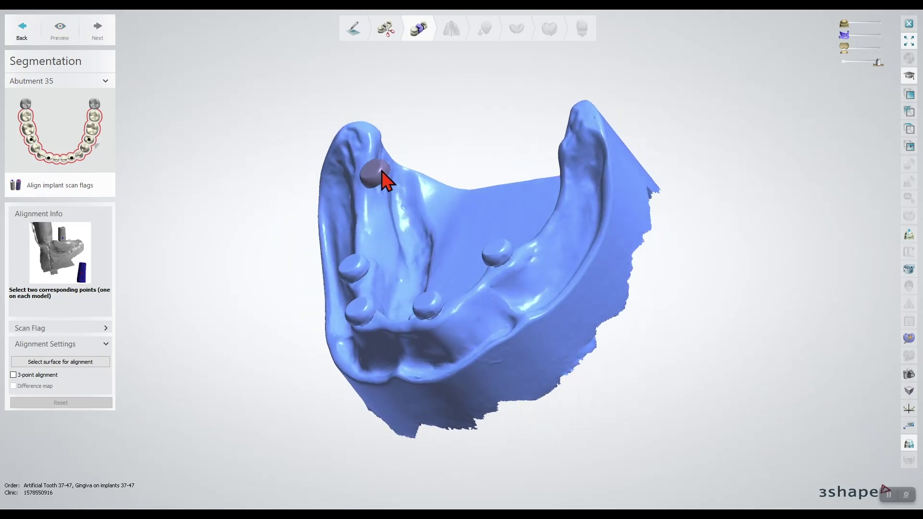
pyautogui.scroll(2, 382, 172)
pyautogui.scroll(2, 395, 189)
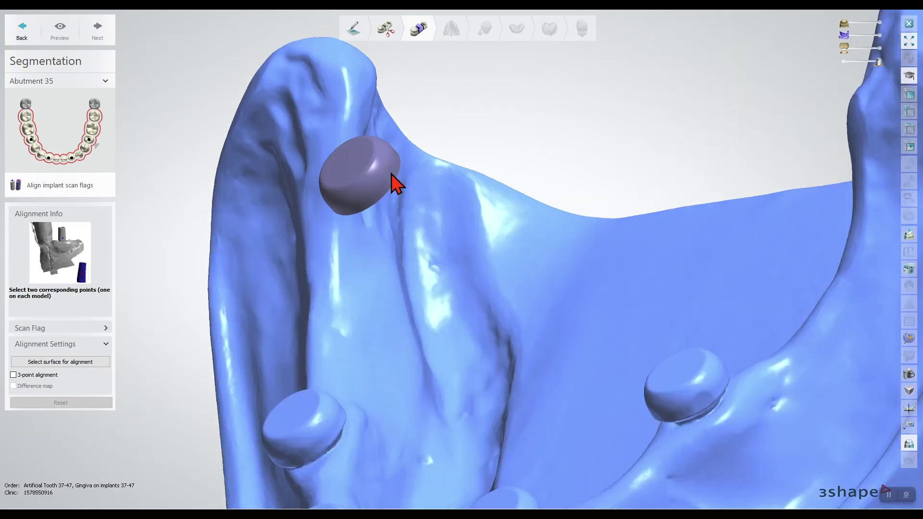
pyautogui.click(702, 400)
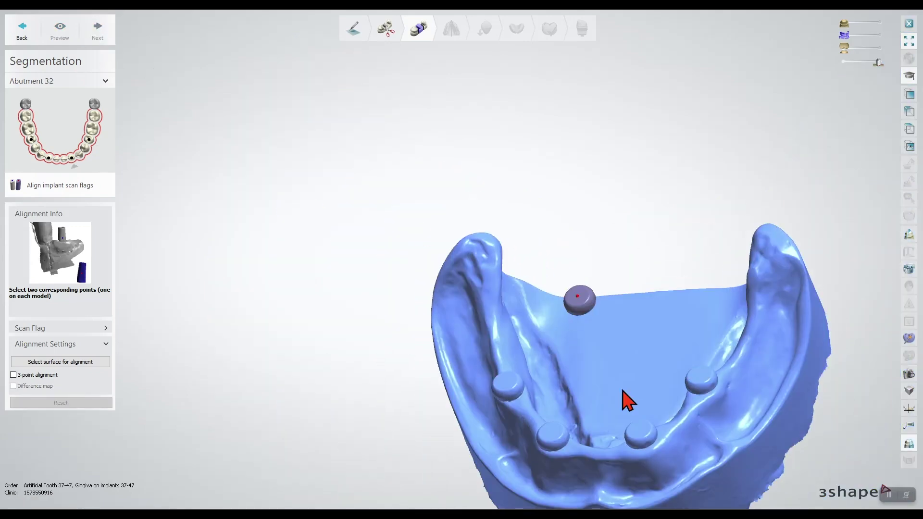
pyautogui.click(642, 431)
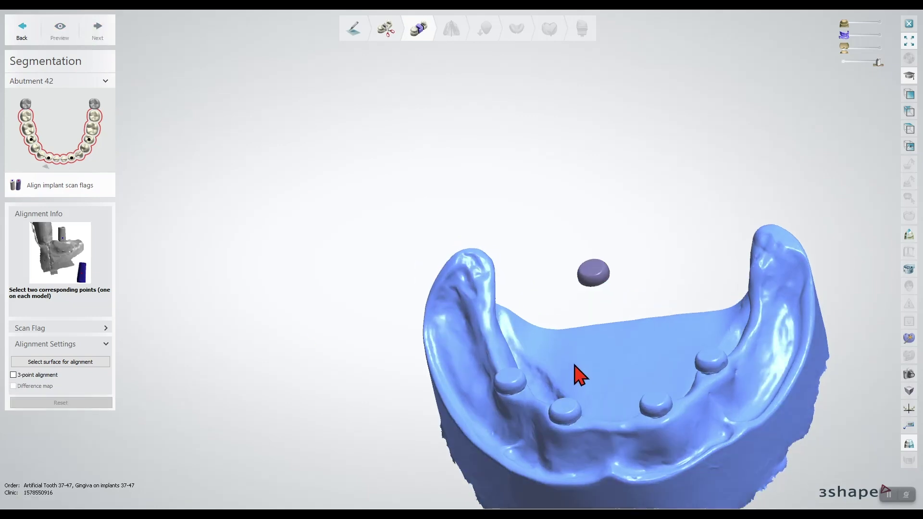
pyautogui.click(564, 406)
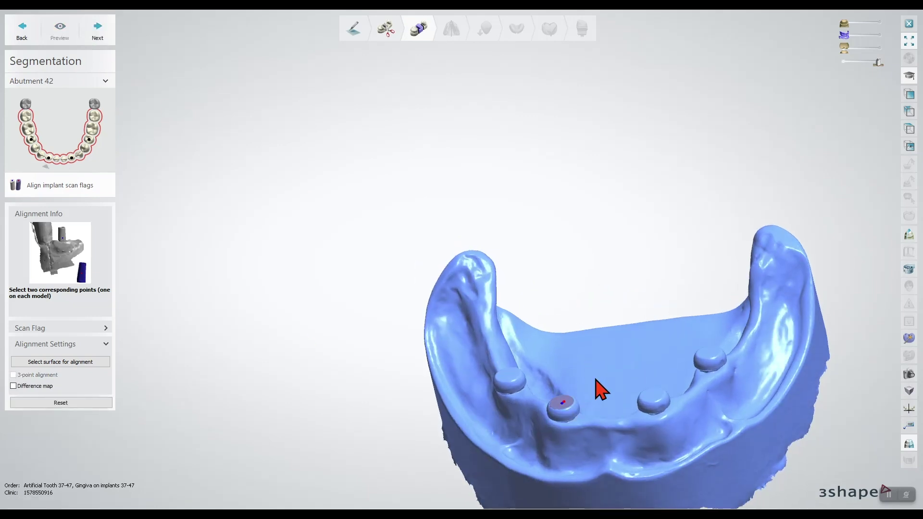
pyautogui.click(109, 31)
pyautogui.click(508, 377)
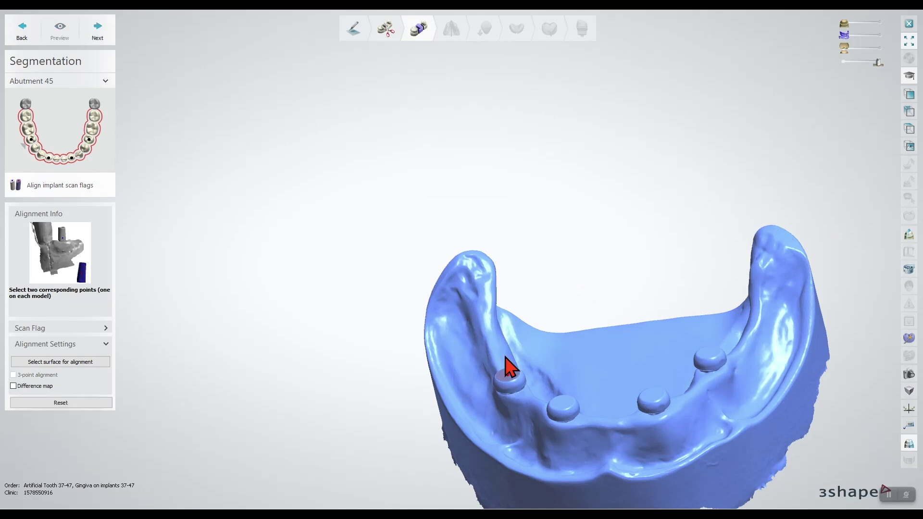
pyautogui.click(507, 374)
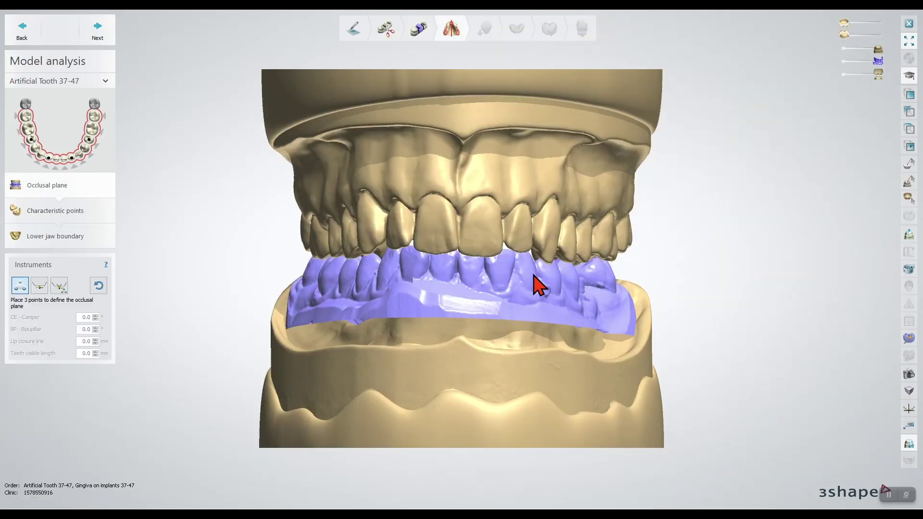
# - Place three occlusal-plane points on the upper teeth, checking them with each jaw hidden
pyautogui.moveTo(538, 279)
pyautogui.mouseDown(button='right')
pyautogui.moveTo(505, 284)
pyautogui.moveTo(489, 246)
pyautogui.mouseUp(button='right')
pyautogui.click(846, 60)
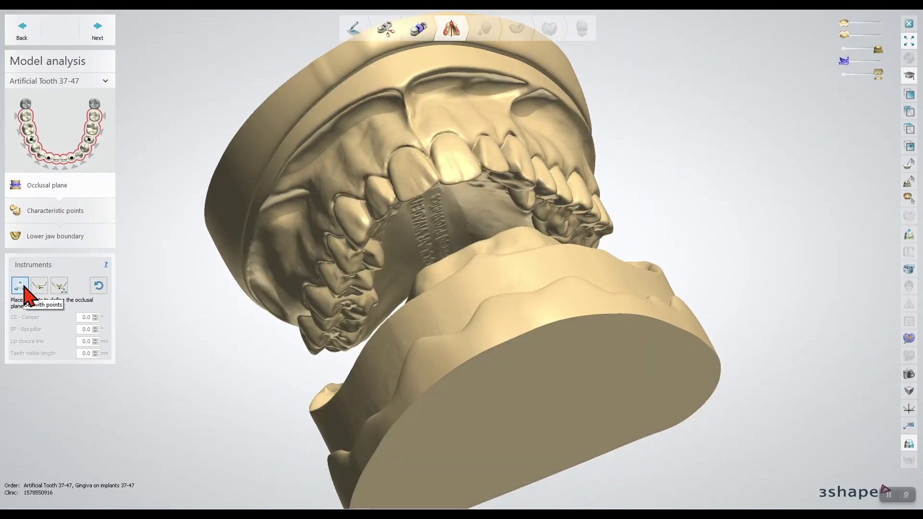
pyautogui.moveTo(172, 337); pyautogui.dragTo(335, 311, button='right')
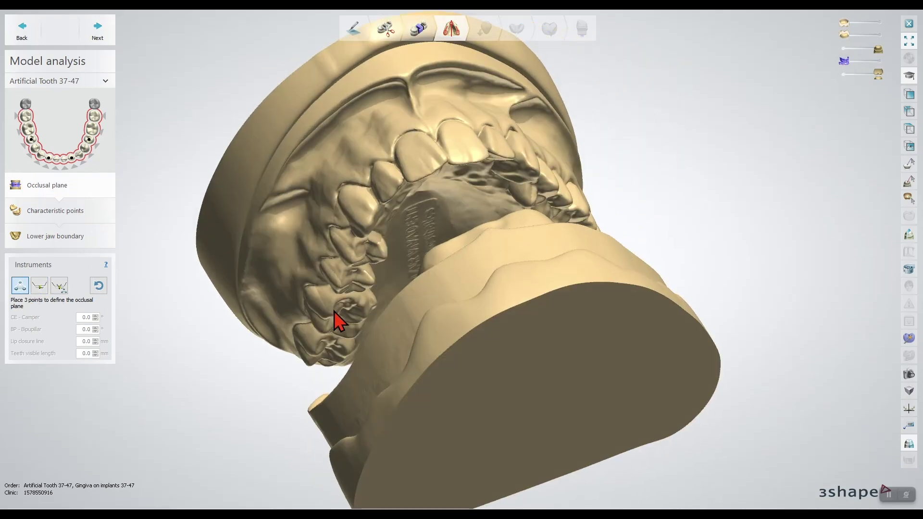
pyautogui.click(446, 163)
pyautogui.moveTo(446, 162); pyautogui.dragTo(586, 221, button='right')
pyautogui.click(580, 230)
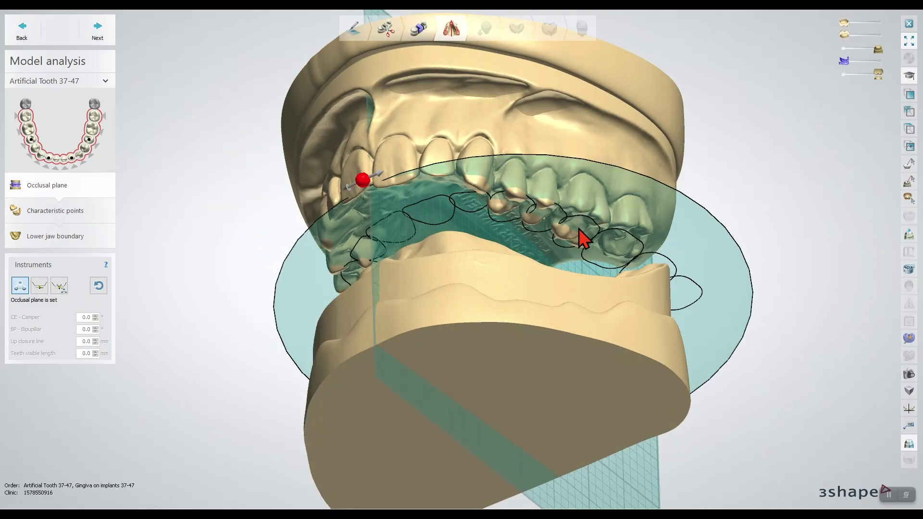
pyautogui.click(842, 49)
pyautogui.moveTo(493, 230)
pyautogui.mouseDown(button='right')
pyautogui.moveTo(500, 198)
pyautogui.moveTo(459, 230)
pyautogui.moveTo(422, 178)
pyautogui.moveTo(536, 217)
pyautogui.moveTo(495, 229)
pyautogui.moveTo(470, 208)
pyautogui.mouseUp(button='right')
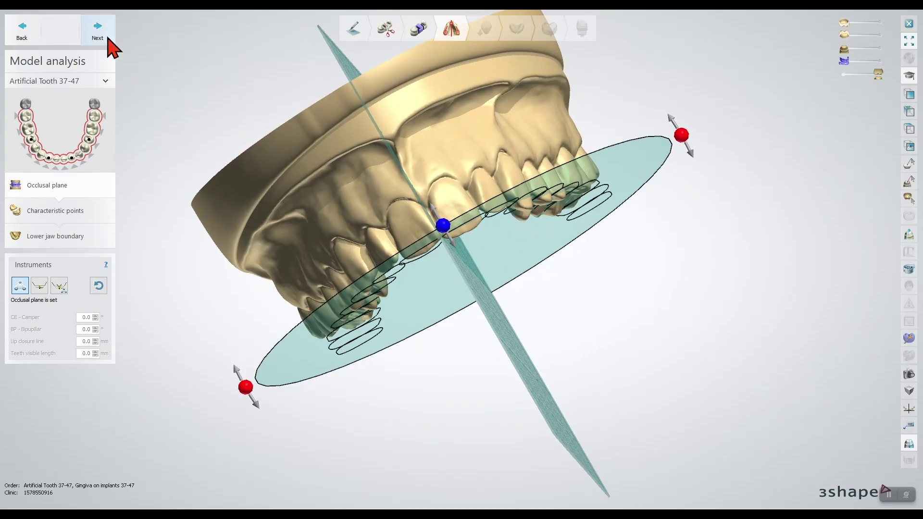
pyautogui.click(107, 37)
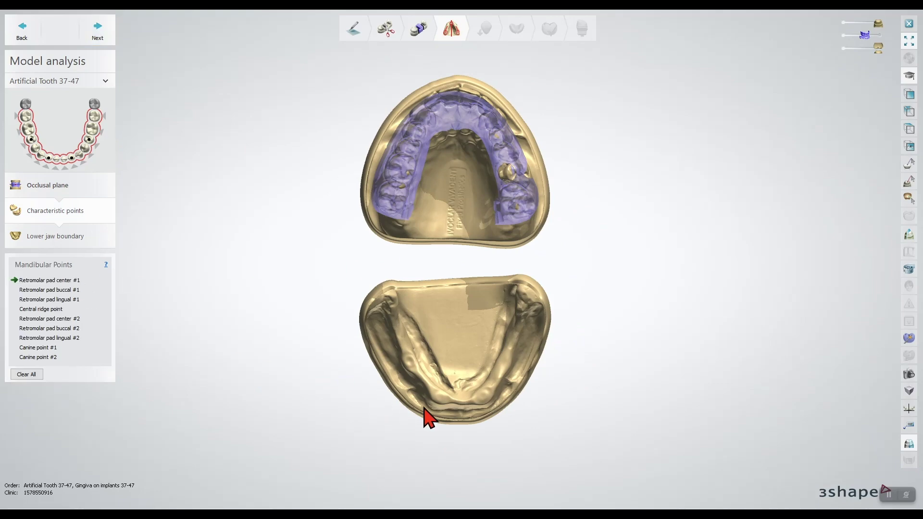
# - Place all nine mandibular points: both retromolar pads, the central ridge and the canines
pyautogui.scroll(3, 431, 411)
pyautogui.scroll(1, 437, 408)
pyautogui.click(361, 236)
pyautogui.click(346, 239)
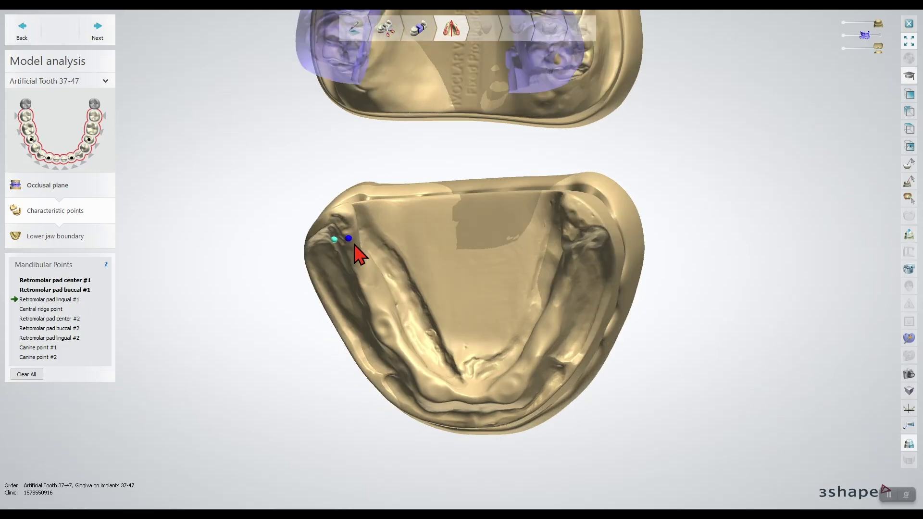
pyautogui.click(356, 234)
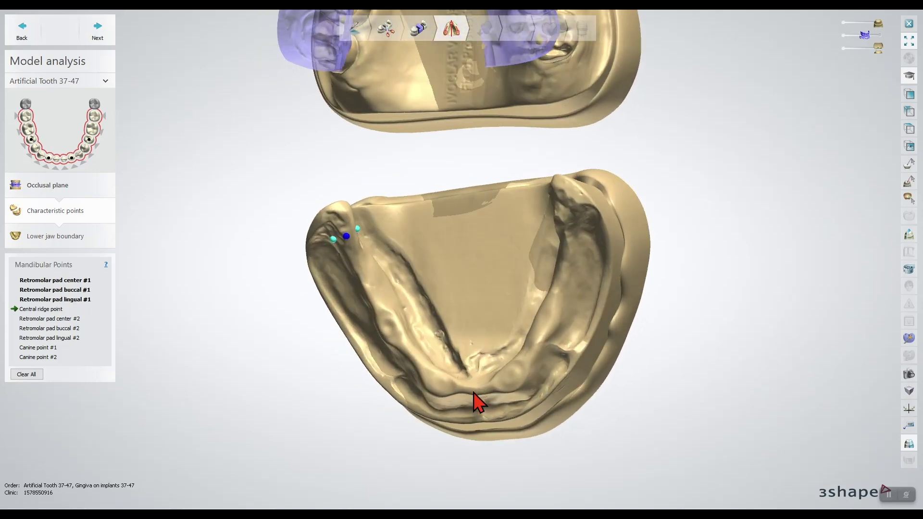
pyautogui.click(476, 382)
pyautogui.click(580, 208)
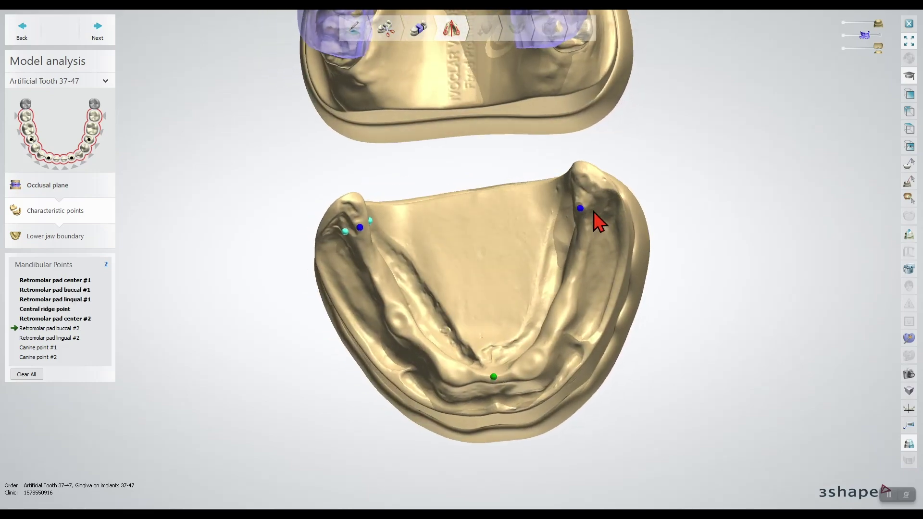
pyautogui.click(598, 206)
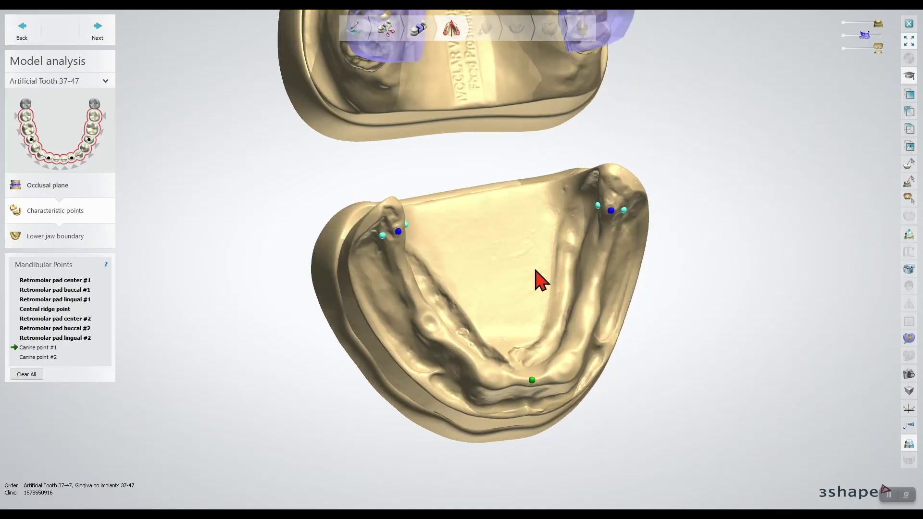
pyautogui.click(475, 377)
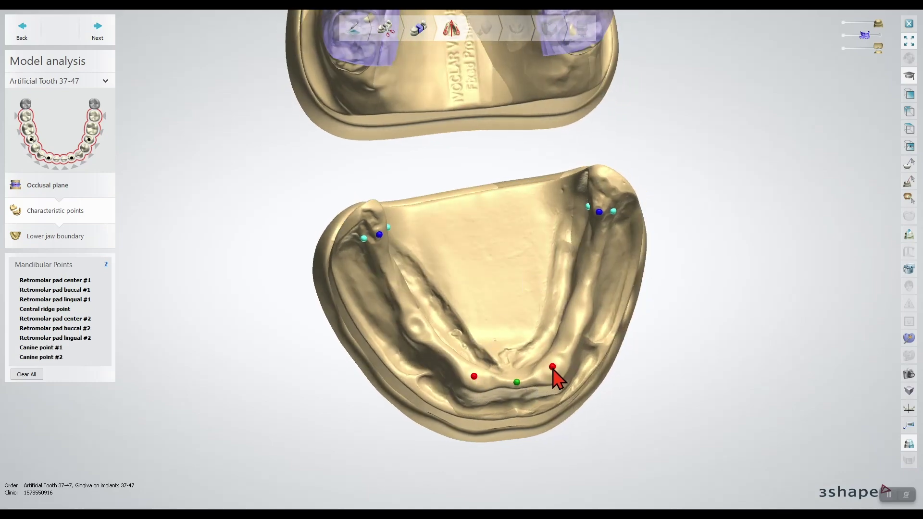
pyautogui.click(94, 35)
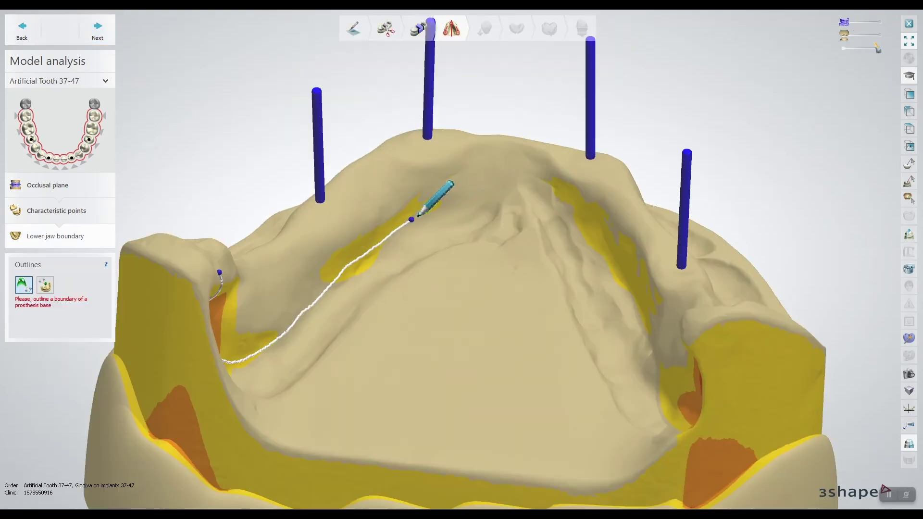
# - Trace the lower base outline over the left ridge and along its buccal side
pyautogui.moveTo(412, 219); pyautogui.dragTo(595, 285)
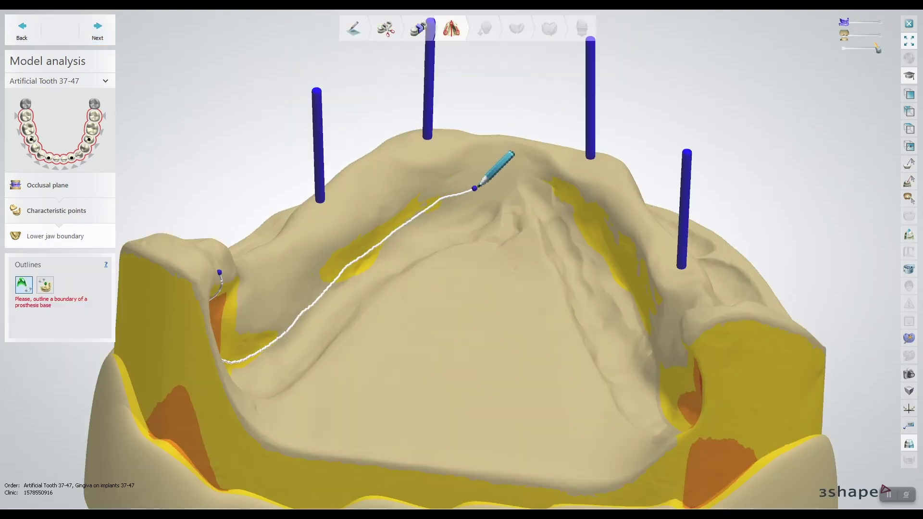
pyautogui.moveTo(585, 307); pyautogui.dragTo(604, 305, button='right')
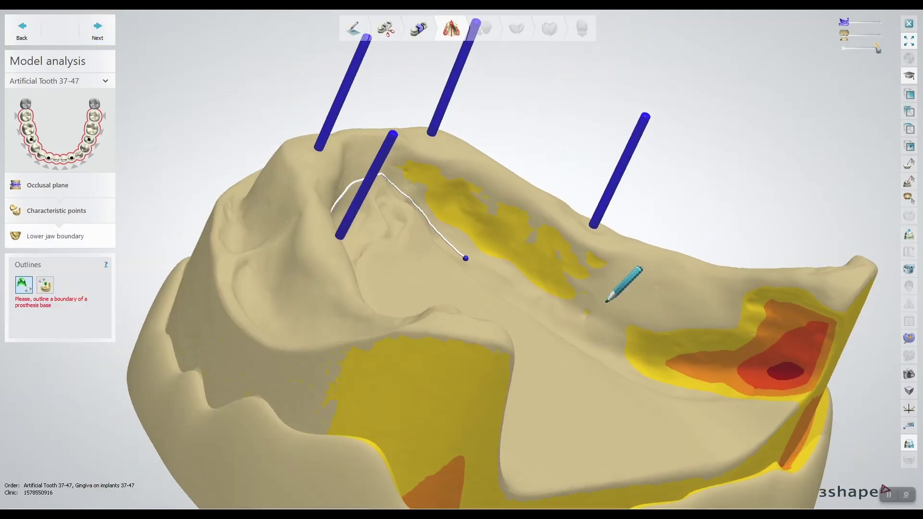
pyautogui.moveTo(604, 306)
pyautogui.mouseDown()
pyautogui.moveTo(515, 282)
pyautogui.moveTo(600, 336)
pyautogui.moveTo(775, 387)
pyautogui.moveTo(803, 272)
pyautogui.mouseUp()
pyautogui.moveTo(803, 272)
pyautogui.mouseDown(button='right')
pyautogui.moveTo(647, 383)
pyautogui.moveTo(222, 327)
pyautogui.mouseUp(button='right')
pyautogui.moveTo(222, 326)
pyautogui.mouseDown()
pyautogui.moveTo(222, 367)
pyautogui.moveTo(313, 423)
pyautogui.moveTo(426, 428)
pyautogui.moveTo(533, 394)
pyautogui.mouseUp()
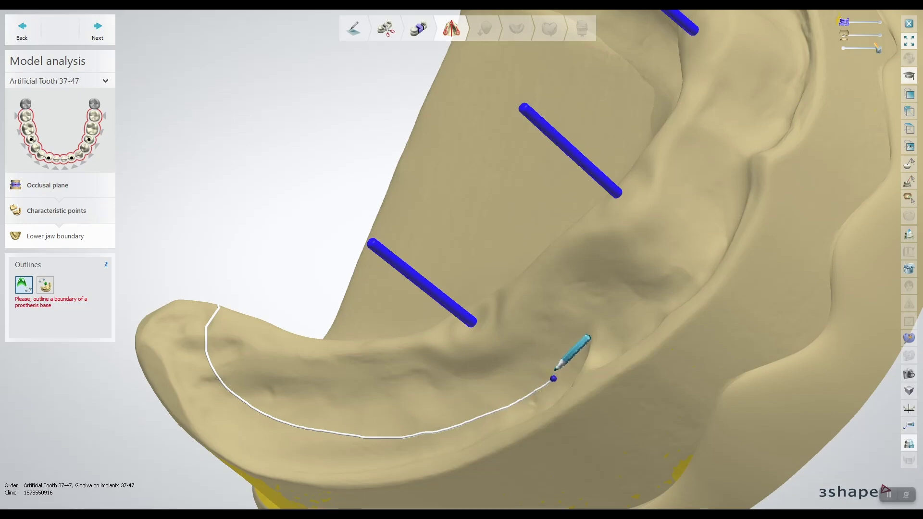
pyautogui.moveTo(555, 370)
pyautogui.mouseDown(button='right')
pyautogui.moveTo(604, 360)
pyautogui.moveTo(569, 336)
pyautogui.mouseUp(button='right')
# - Continue the outline along the right side of the ridge until the curve closes
pyautogui.moveTo(617, 302)
pyautogui.mouseDown()
pyautogui.moveTo(670, 309)
pyautogui.moveTo(743, 273)
pyautogui.mouseUp()
pyautogui.moveTo(742, 273); pyautogui.dragTo(567, 272, button='right')
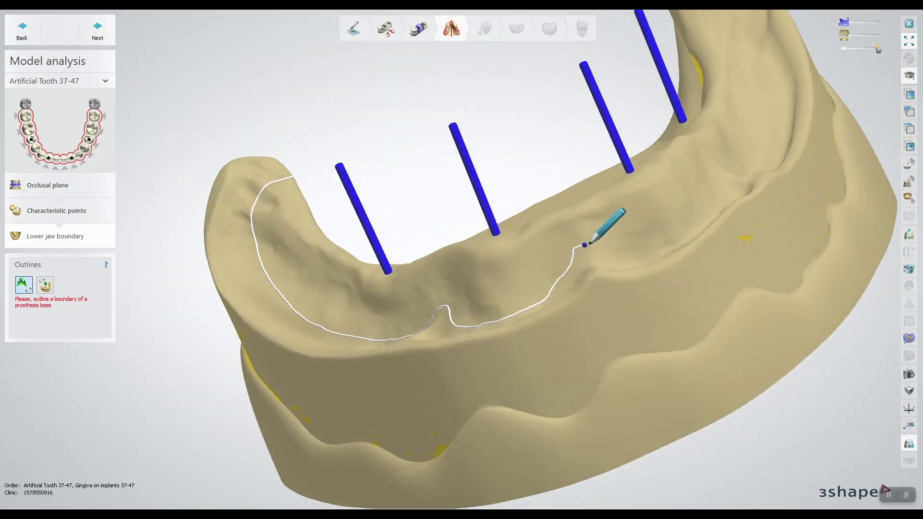
pyautogui.moveTo(724, 199)
pyautogui.mouseDown(button='right')
pyautogui.moveTo(625, 282)
pyautogui.moveTo(495, 344)
pyautogui.mouseUp(button='right')
pyautogui.moveTo(495, 343)
pyautogui.mouseDown()
pyautogui.moveTo(540, 298)
pyautogui.moveTo(653, 266)
pyautogui.moveTo(705, 199)
pyautogui.mouseUp()
pyautogui.moveTo(706, 199); pyautogui.dragTo(817, 303, button='right')
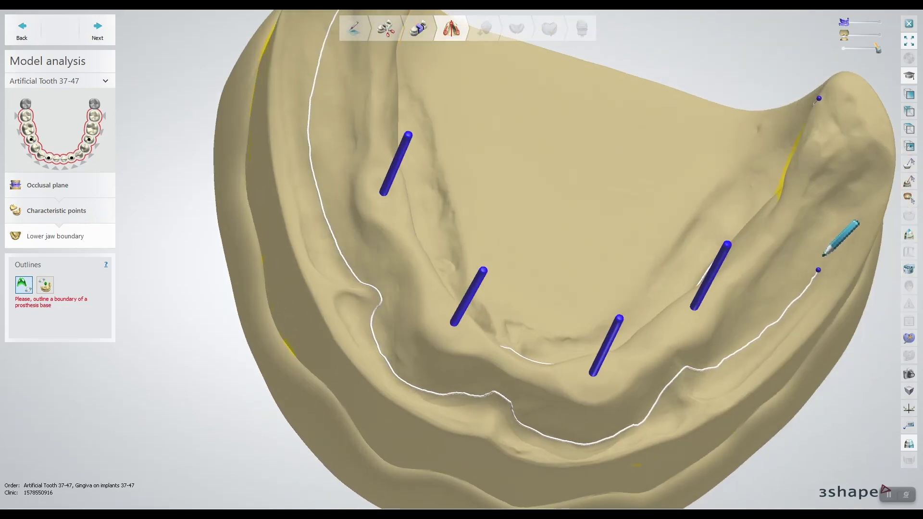
pyautogui.moveTo(817, 303)
pyautogui.mouseDown()
pyautogui.moveTo(849, 247)
pyautogui.moveTo(838, 103)
pyautogui.moveTo(819, 98)
pyautogui.mouseUp()
pyautogui.moveTo(798, 144)
pyautogui.mouseDown(button='right')
pyautogui.moveTo(663, 190)
pyautogui.moveTo(680, 212)
pyautogui.mouseUp(button='right')
# - Check the insertion direction from top-down, apply block-out and pass wax trimming to teeth setup
pyautogui.click(97, 31)
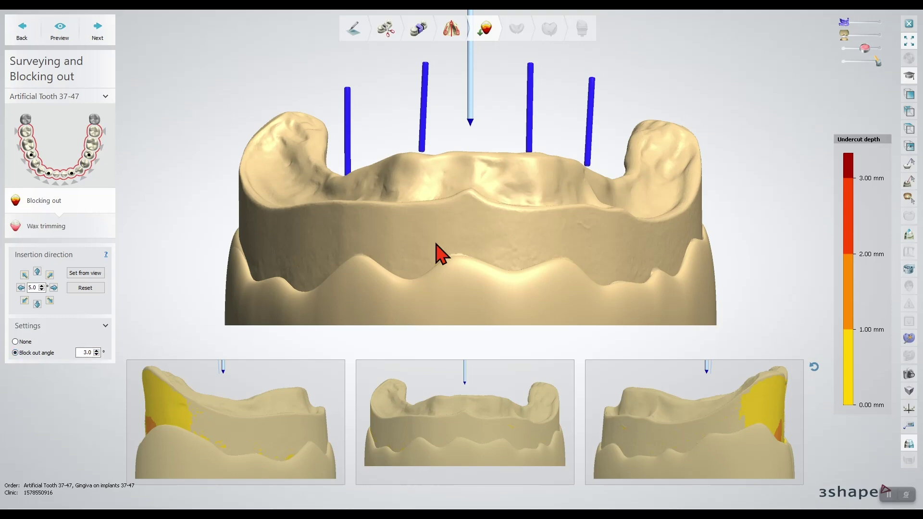
pyautogui.moveTo(505, 222); pyautogui.dragTo(505, 257, button='right')
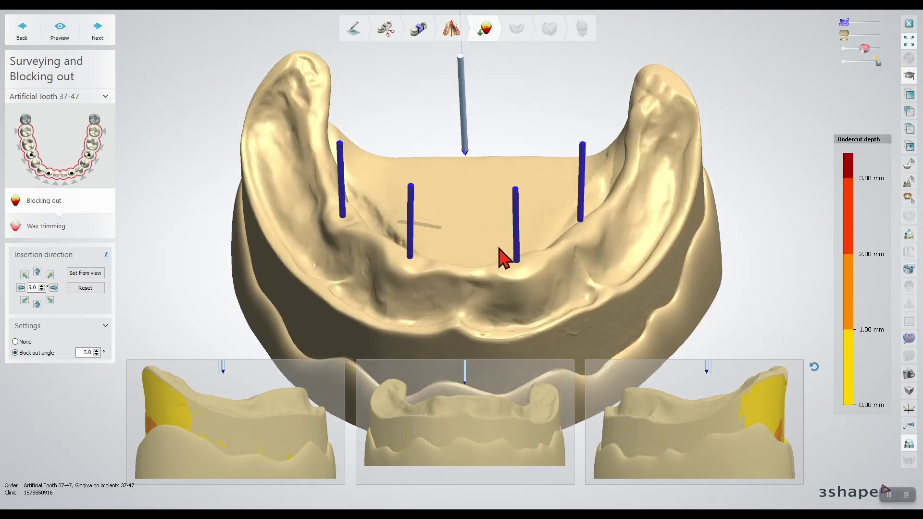
pyautogui.click(95, 39)
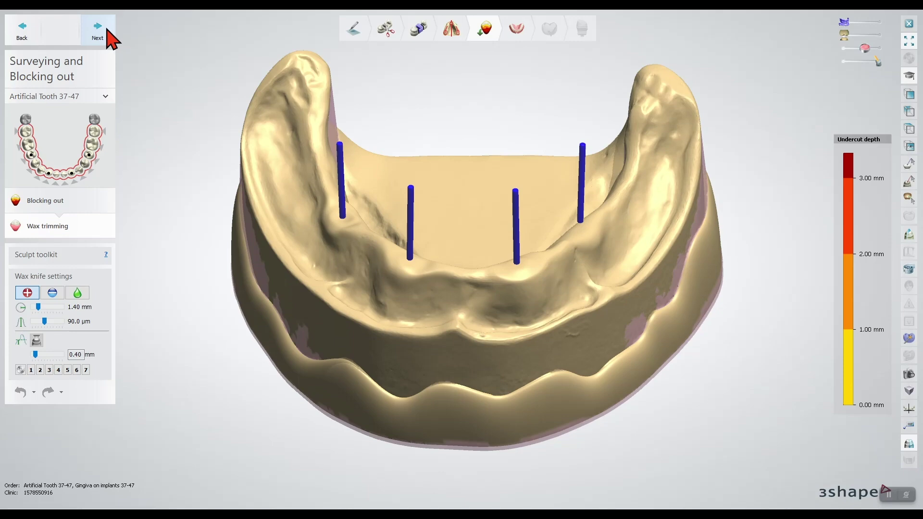
pyautogui.click(107, 30)
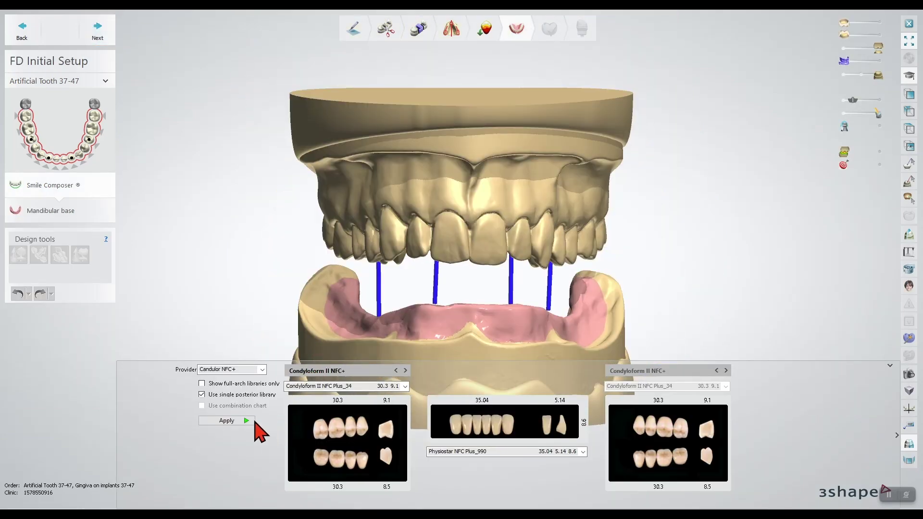
# - Place the chosen tooth library on the arch, review both sides, and accept the FD Initial Setup
pyautogui.click(233, 420)
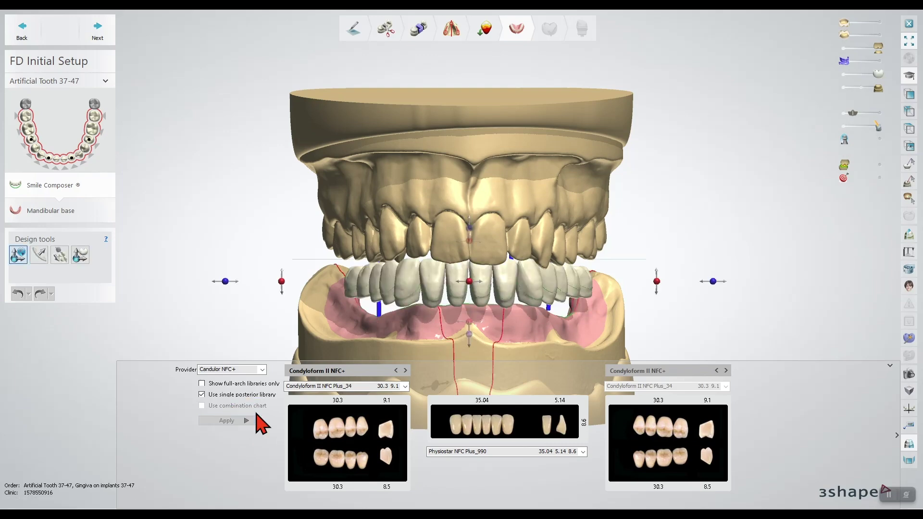
pyautogui.moveTo(447, 288); pyautogui.dragTo(587, 265, button='right')
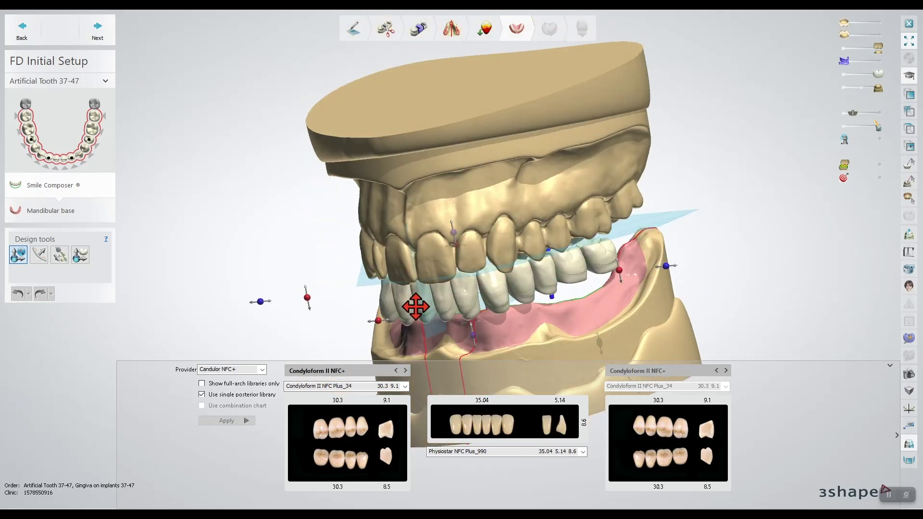
pyautogui.click(80, 255)
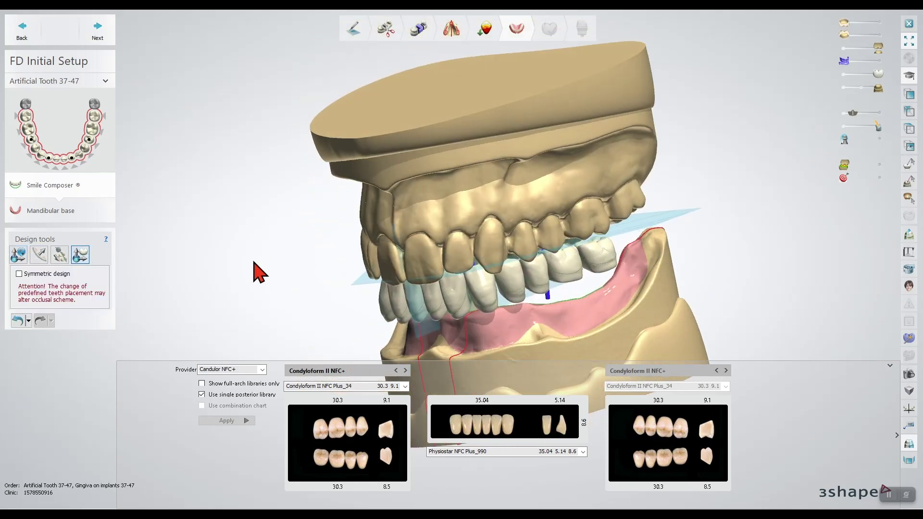
pyautogui.click(60, 255)
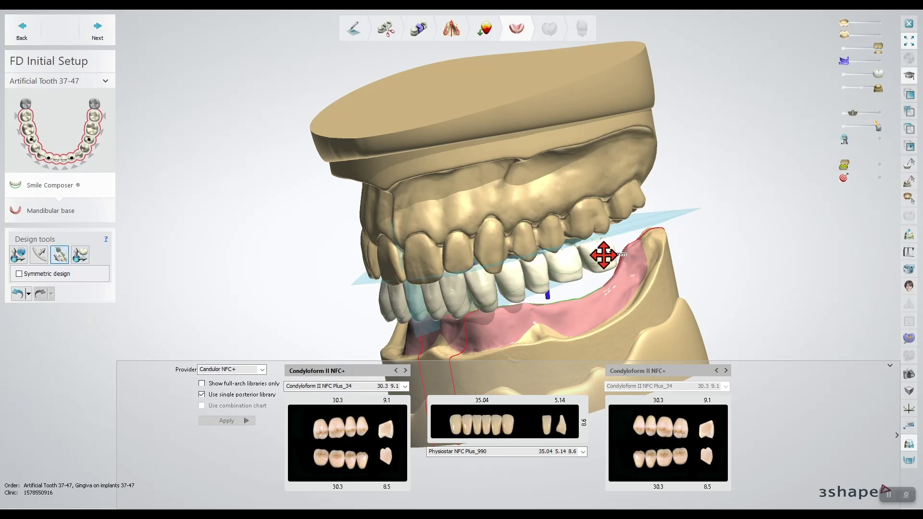
pyautogui.moveTo(595, 254)
pyautogui.mouseDown(button='right')
pyautogui.moveTo(647, 274)
pyautogui.moveTo(261, 298)
pyautogui.moveTo(350, 295)
pyautogui.mouseUp(button='right')
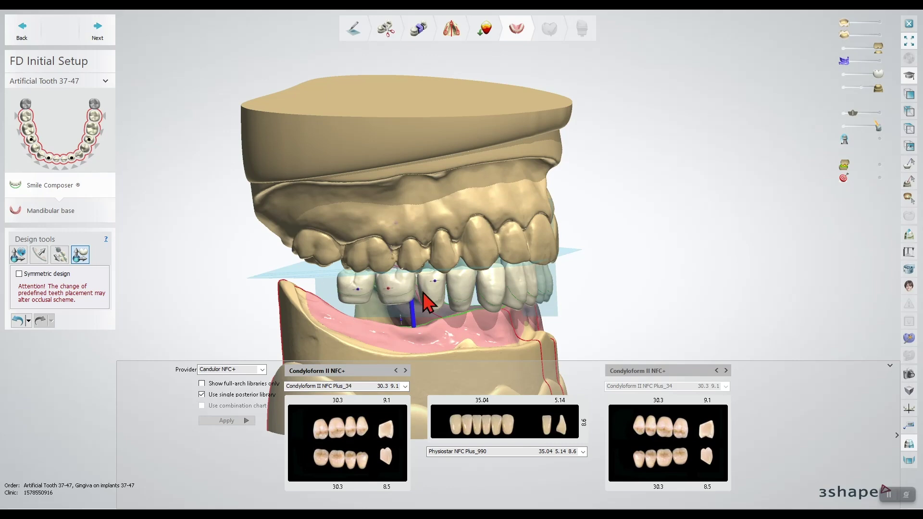
pyautogui.moveTo(464, 288)
pyautogui.mouseDown(button='right')
pyautogui.moveTo(376, 288)
pyautogui.moveTo(490, 270)
pyautogui.mouseUp(button='right')
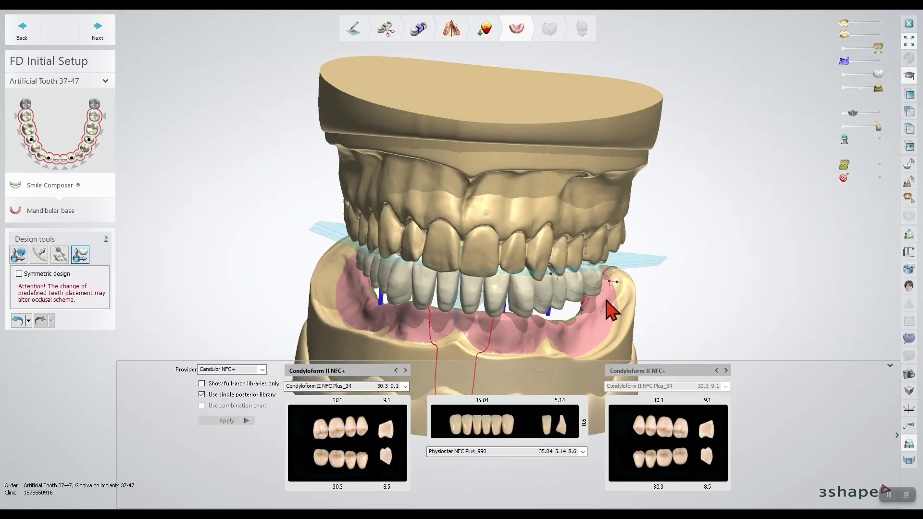
pyautogui.click(98, 30)
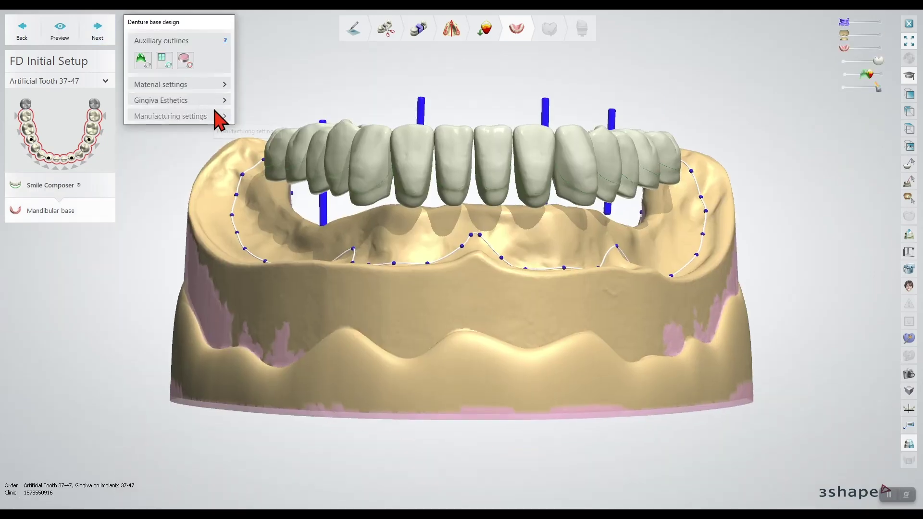
# - Orbit to check the generated denture base outline, then accept it
pyautogui.moveTo(366, 223)
pyautogui.mouseDown(button='right')
pyautogui.moveTo(385, 207)
pyautogui.moveTo(404, 250)
pyautogui.mouseUp(button='right')
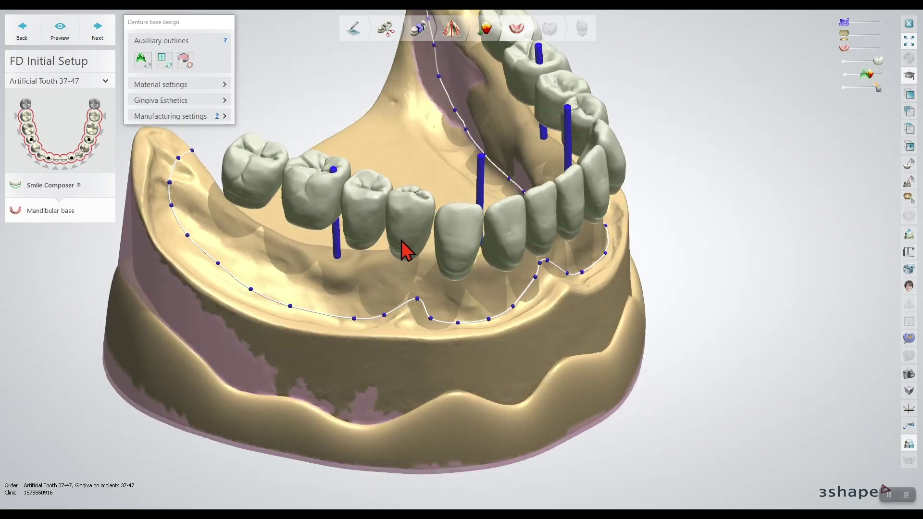
pyautogui.click(102, 43)
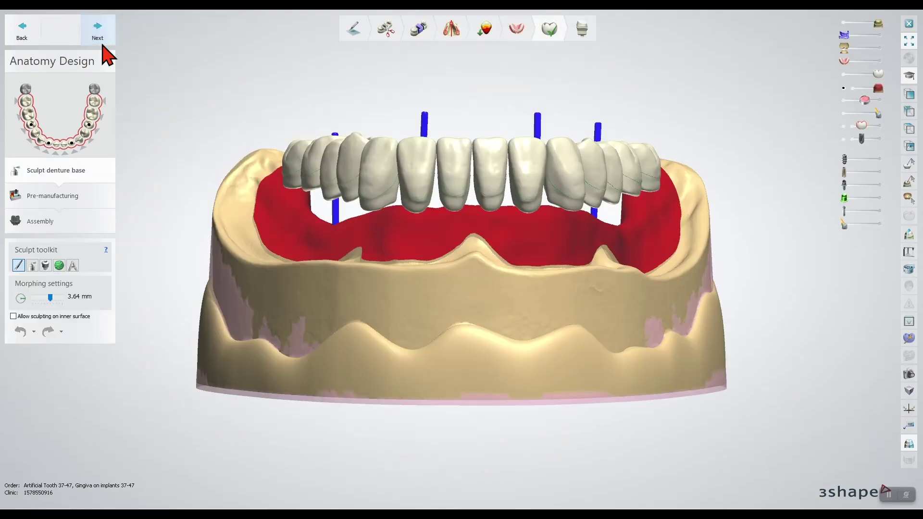
# - Raise the gingiva visibility to full in Pre-manufacturing, then accept gingiva cutting and Assembly
pyautogui.click(98, 32)
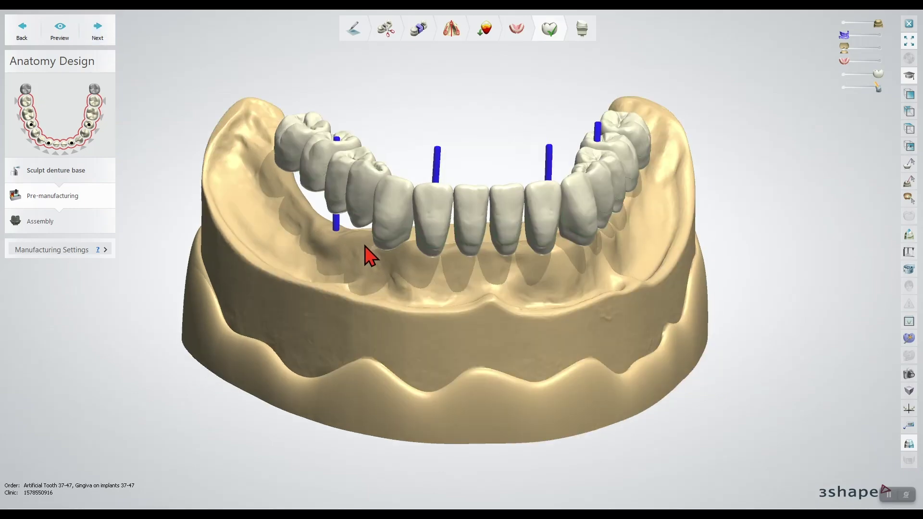
pyautogui.moveTo(845, 61); pyautogui.dragTo(889, 65)
pyautogui.moveTo(889, 68); pyautogui.dragTo(579, 188, button='right')
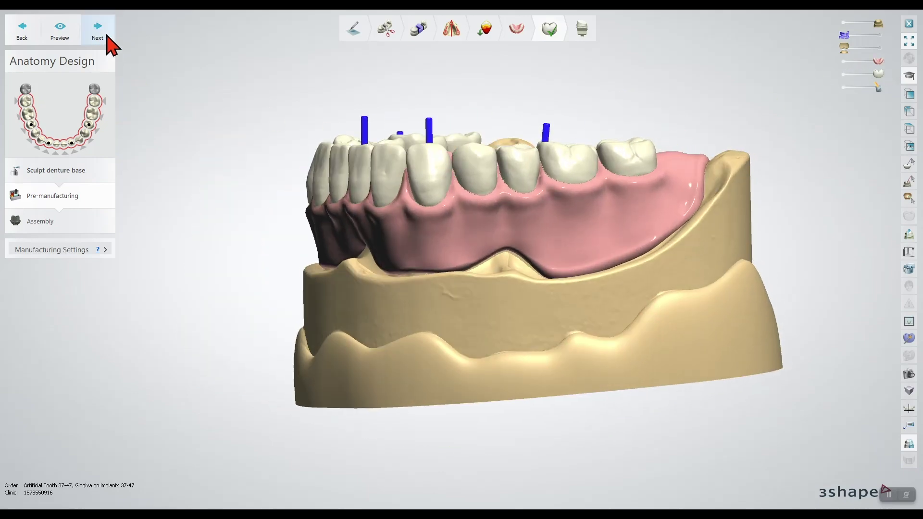
pyautogui.click(102, 32)
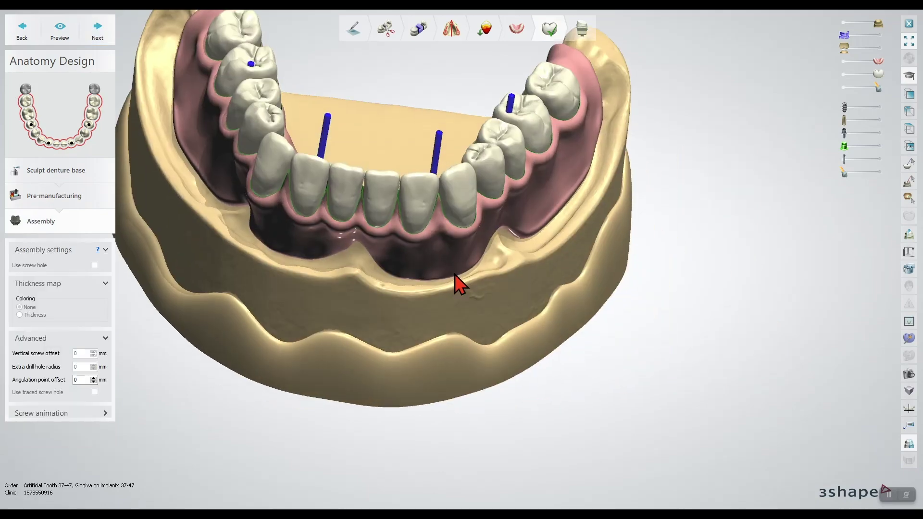
pyautogui.click(99, 30)
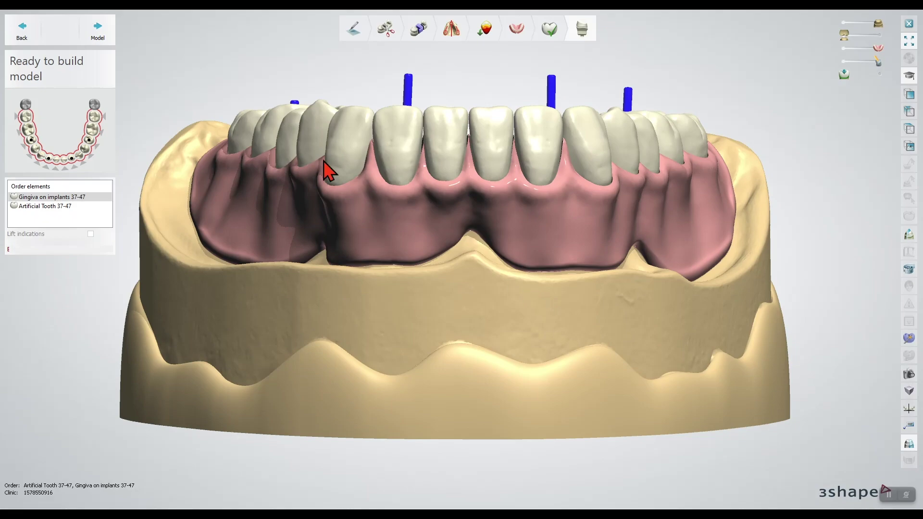
# - Save the denture design and launch the Model builder at Choose Scans
pyautogui.click(102, 41)
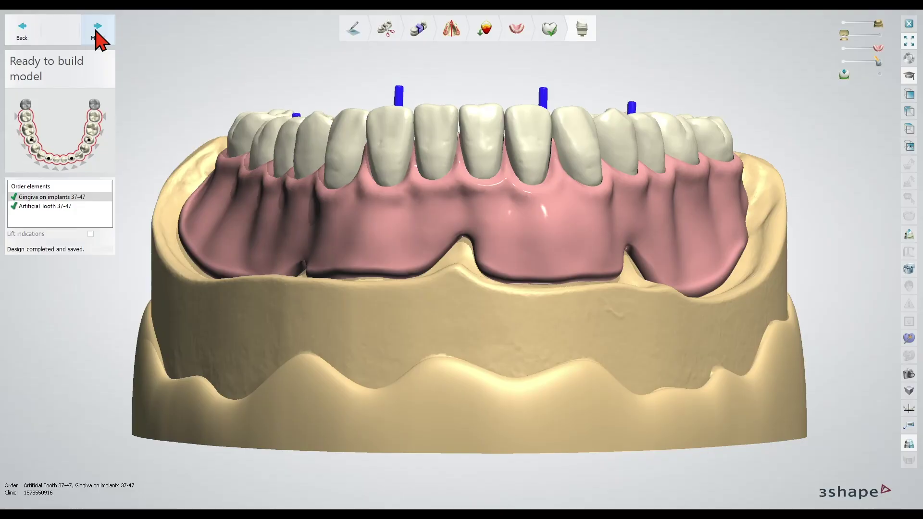
pyautogui.click(99, 39)
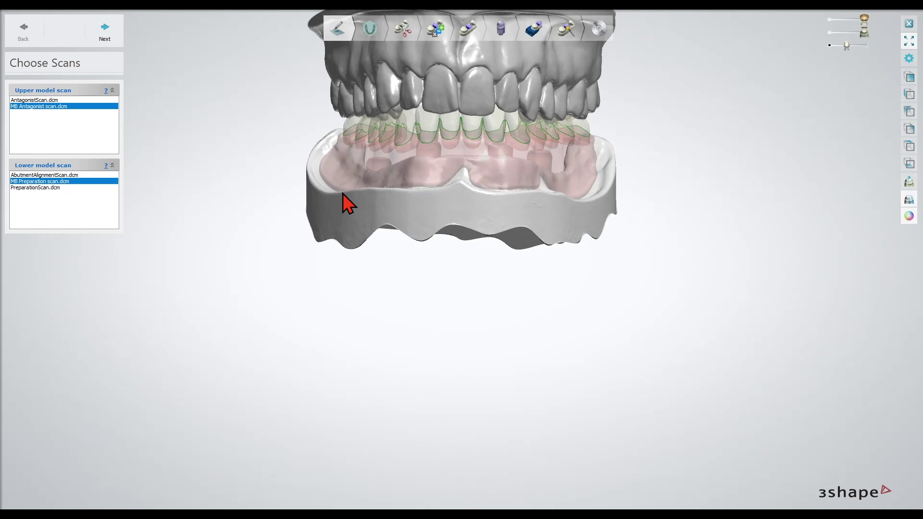
# - Accept the scans and pass through Prepare, Adjust, Combine, Section and Articulator Interface steps
pyautogui.click(104, 33)
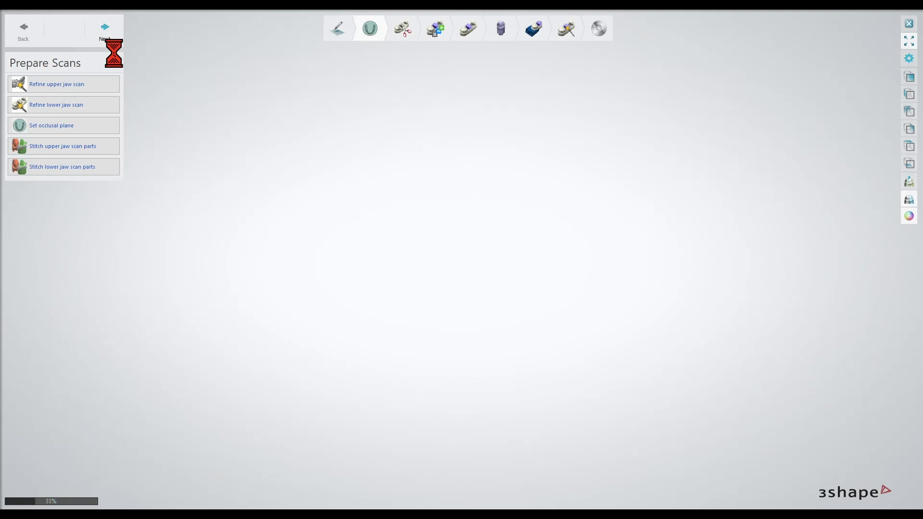
pyautogui.click(107, 34)
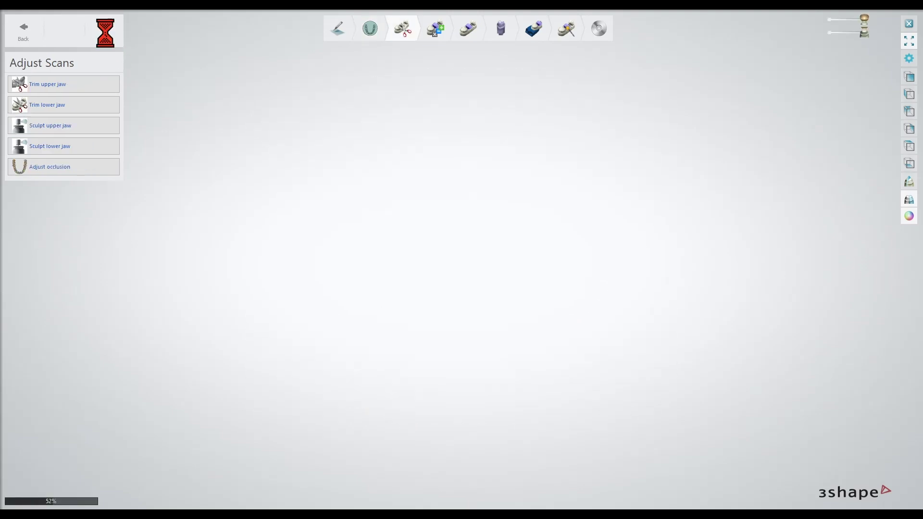
pyautogui.click(106, 34)
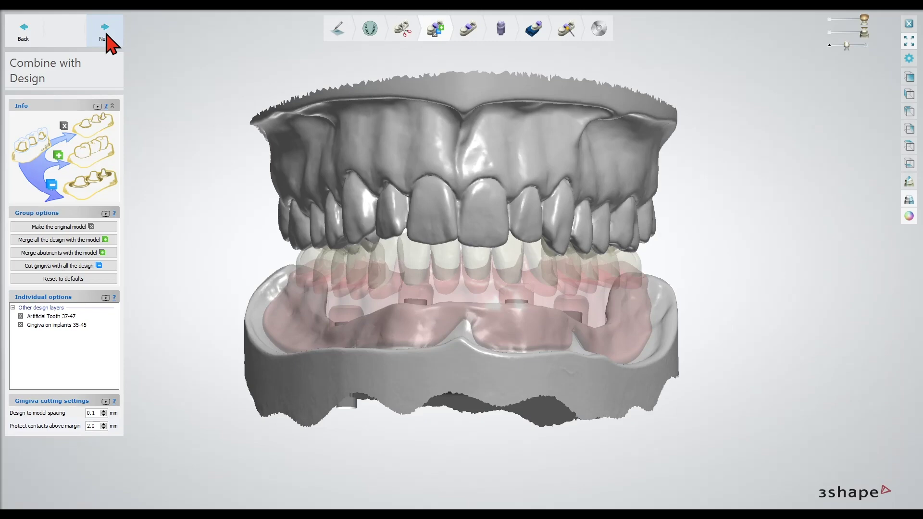
pyautogui.click(106, 34)
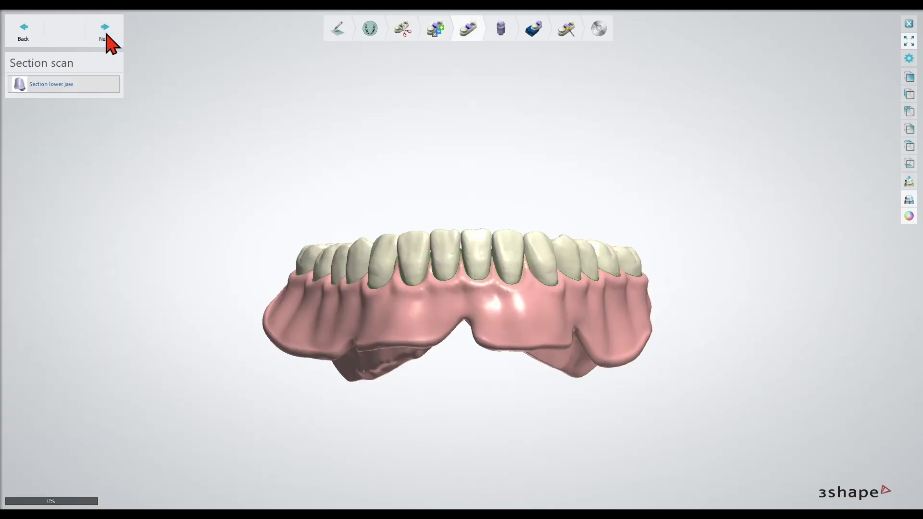
pyautogui.click(107, 35)
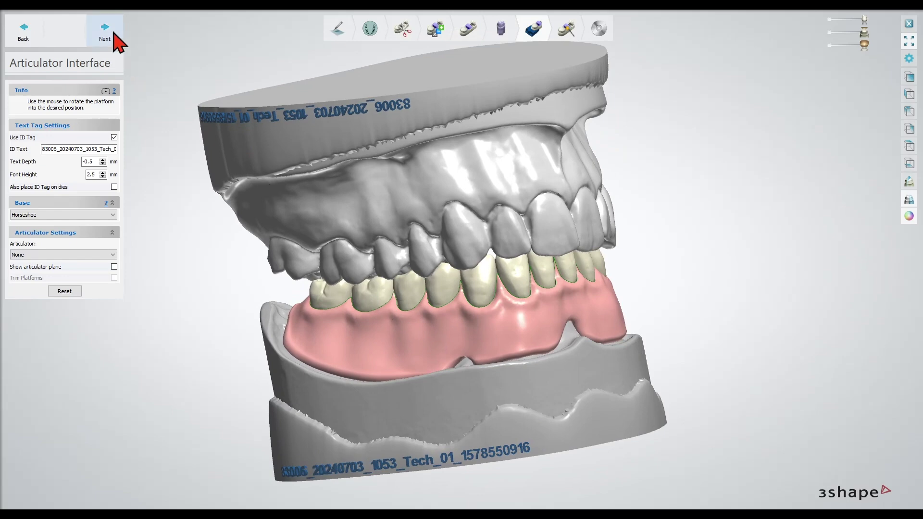
pyautogui.click(111, 32)
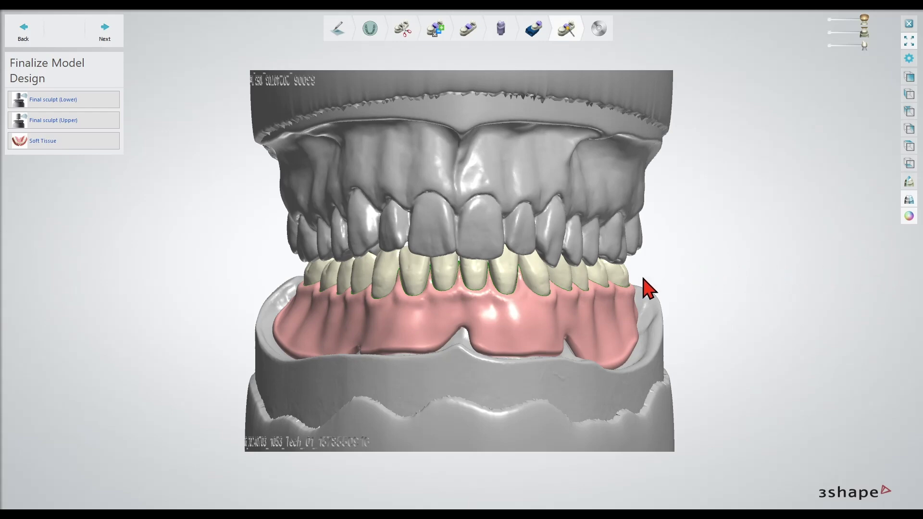
# - Hide the upper jaw and denture, inspect the bare lower model, then save all models
pyautogui.moveTo(624, 289)
pyautogui.mouseDown(button='right')
pyautogui.moveTo(610, 305)
pyautogui.moveTo(585, 269)
pyautogui.moveTo(593, 216)
pyautogui.moveTo(591, 278)
pyautogui.moveTo(577, 303)
pyautogui.mouseUp(button='right')
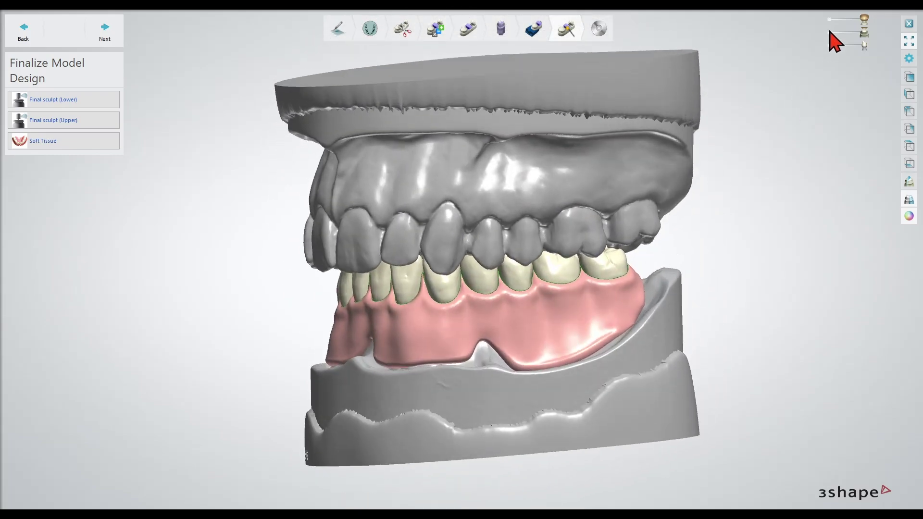
pyautogui.click(830, 20)
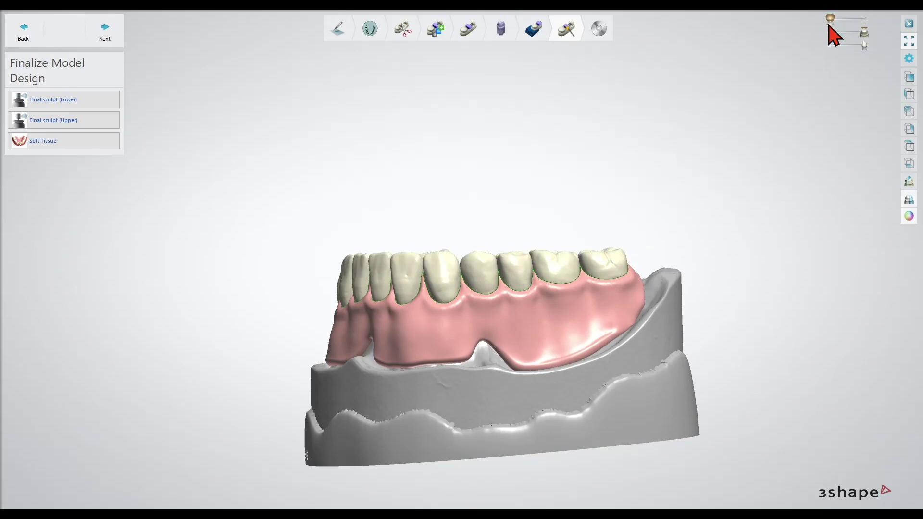
pyautogui.click(830, 45)
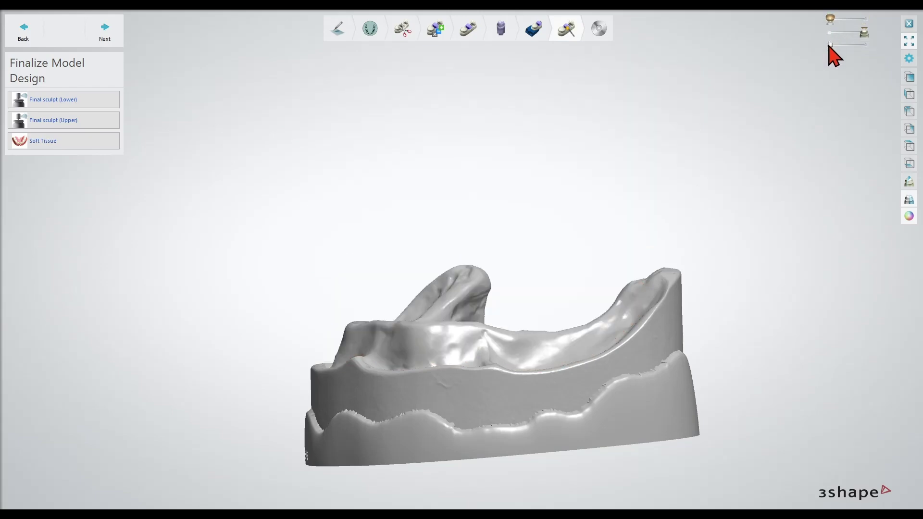
pyautogui.moveTo(625, 289)
pyautogui.mouseDown(button='right')
pyautogui.moveTo(618, 336)
pyautogui.moveTo(628, 378)
pyautogui.moveTo(626, 359)
pyautogui.moveTo(614, 355)
pyautogui.moveTo(621, 378)
pyautogui.moveTo(645, 353)
pyautogui.moveTo(634, 319)
pyautogui.moveTo(666, 287)
pyautogui.mouseUp(button='right')
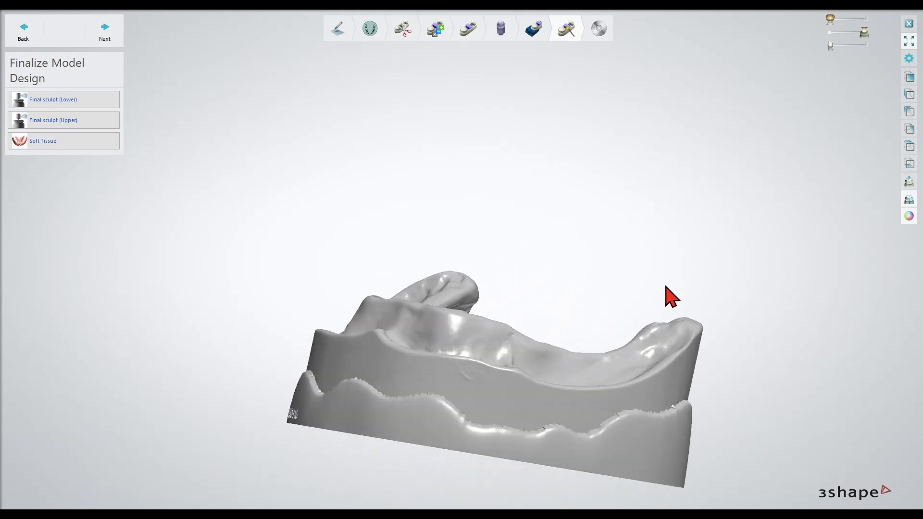
pyautogui.click(115, 30)
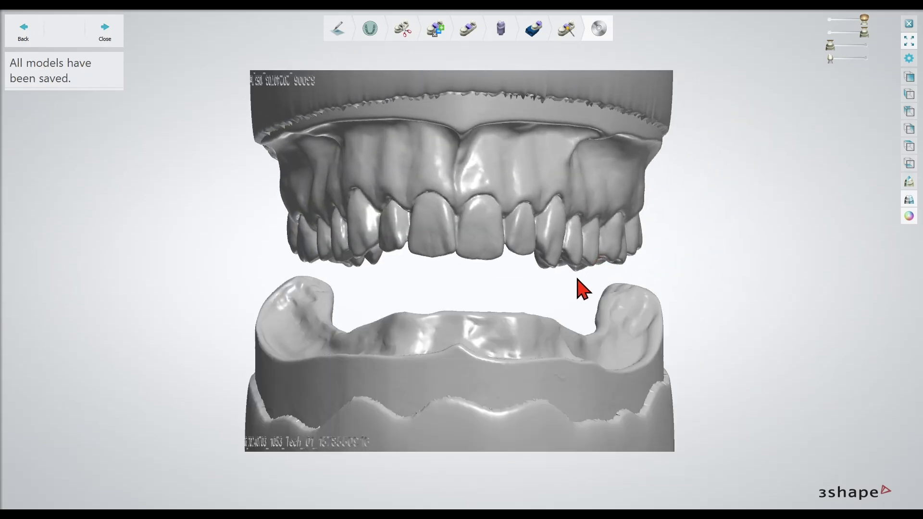
# - Show the lower denture again, orbit to review the models, and close back to Dental Manager
pyautogui.moveTo(572, 294)
pyautogui.mouseDown(button='right')
pyautogui.moveTo(519, 337)
pyautogui.moveTo(620, 279)
pyautogui.moveTo(558, 287)
pyautogui.moveTo(397, 226)
pyautogui.mouseUp(button='right')
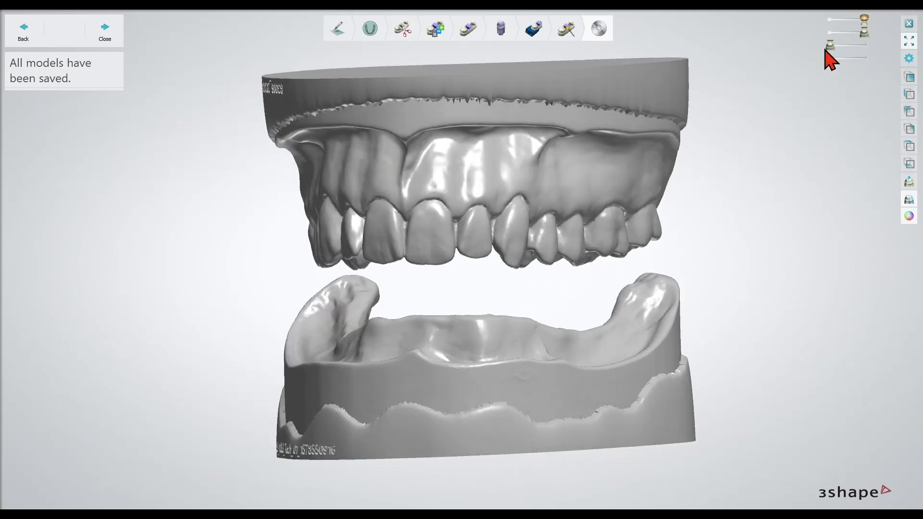
pyautogui.click(867, 58)
pyautogui.moveTo(629, 273)
pyautogui.mouseDown(button='right')
pyautogui.moveTo(578, 282)
pyautogui.moveTo(553, 257)
pyautogui.mouseUp(button='right')
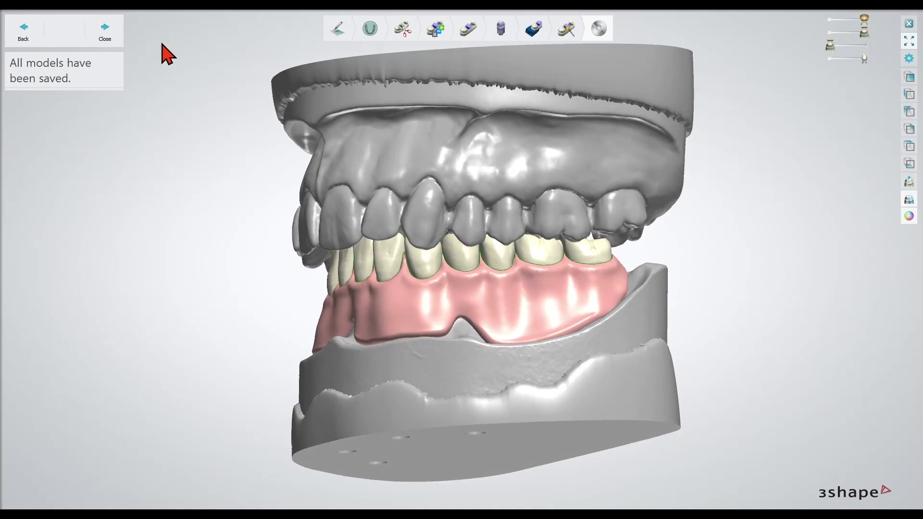
pyautogui.click(109, 35)
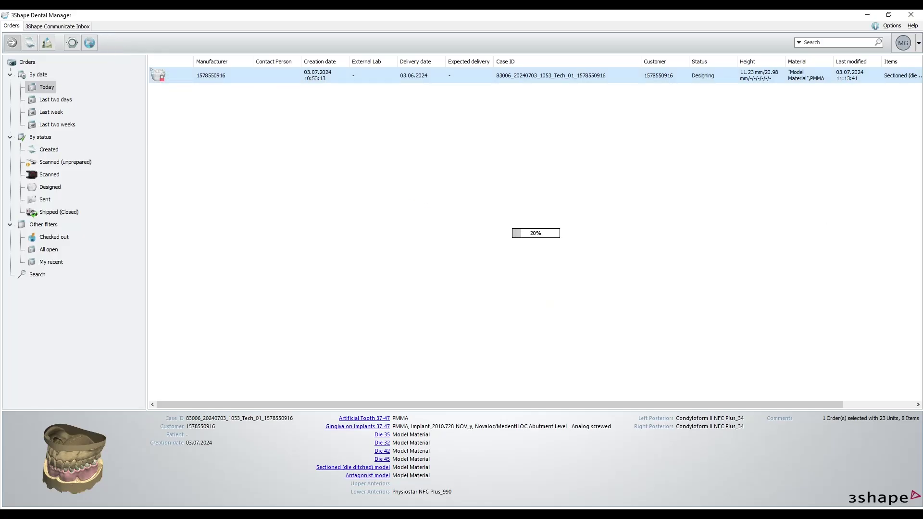